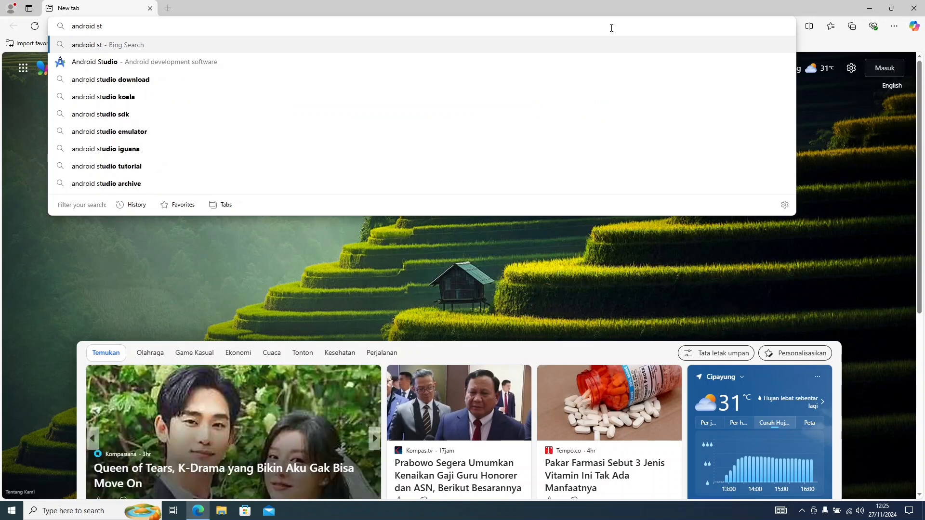
Search the web for "android studio" and open the Android Developers download result.
{"action": "type", "text": "tud"}
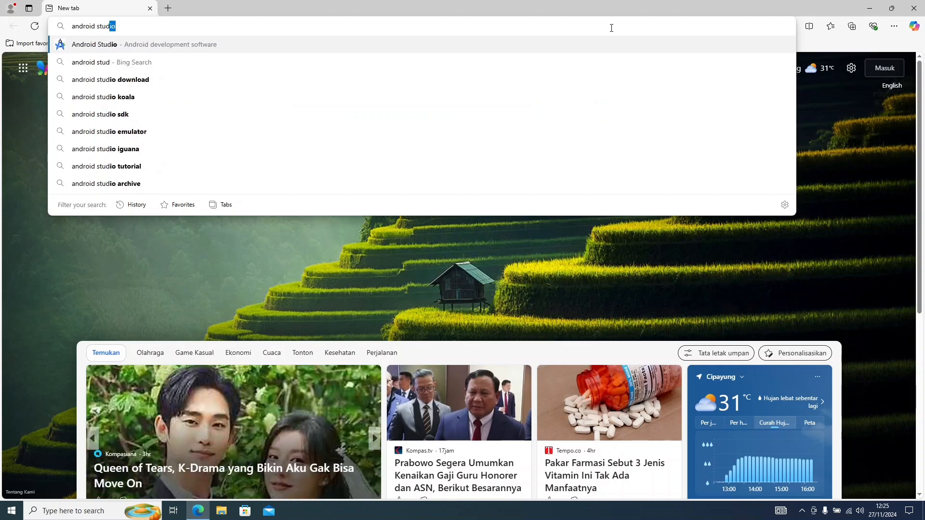
{"action": "type", "text": "io"}
{"action": "key", "text": "Return"}
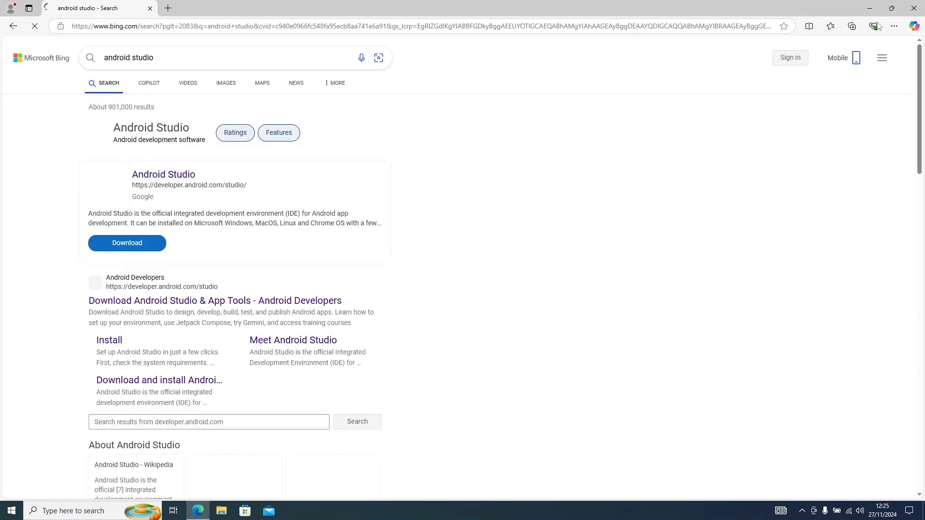
{"action": "left_click", "coordinate": [209, 301]}
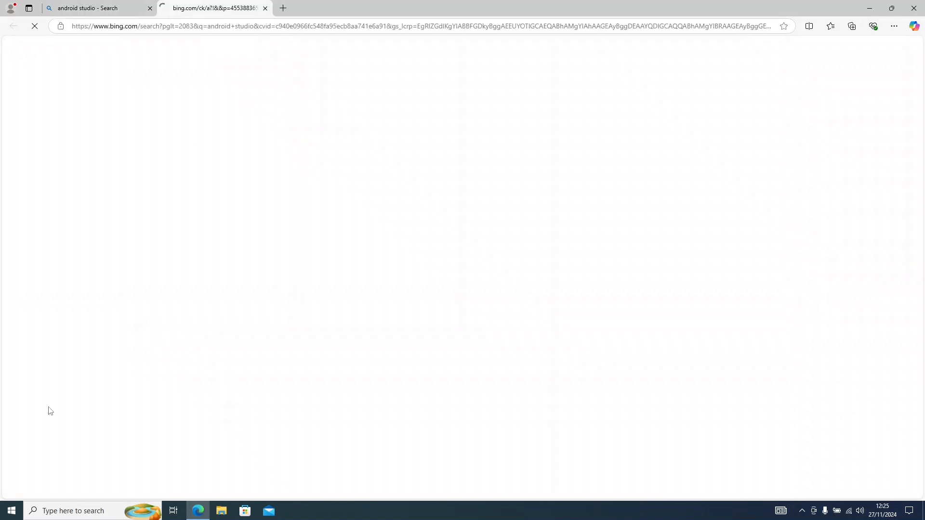
Open the About page of the System category in Windows Settings.
{"action": "left_click", "coordinate": [12, 511]}
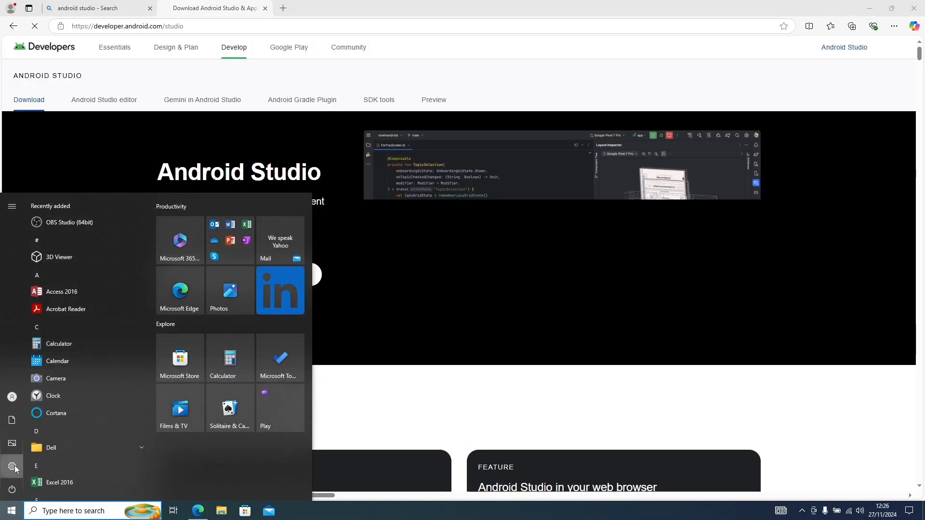
{"action": "left_click", "coordinate": [12, 466]}
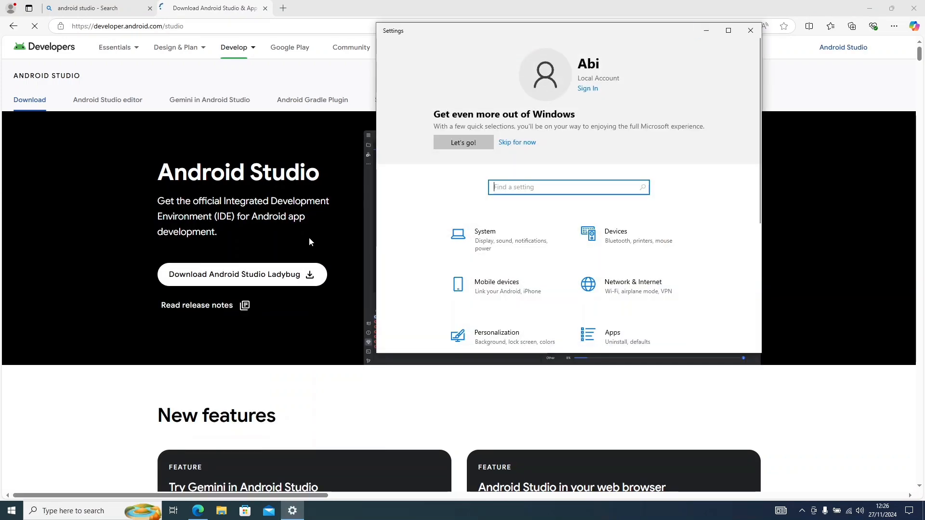
{"action": "scroll", "coordinate": [518, 79], "scroll_direction": "down", "scroll_amount": 3}
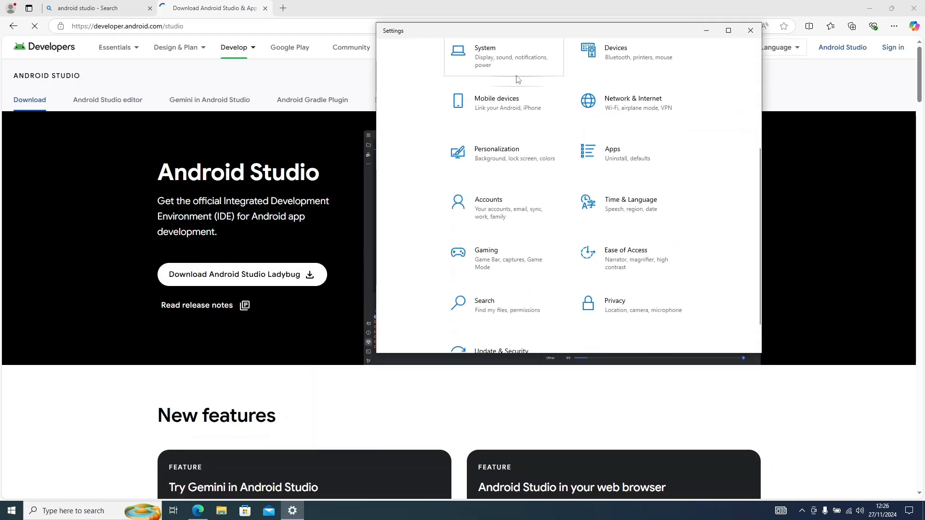
{"action": "scroll", "coordinate": [584, 254], "scroll_direction": "down", "scroll_amount": 1}
{"action": "scroll", "coordinate": [595, 263], "scroll_direction": "up", "scroll_amount": 3}
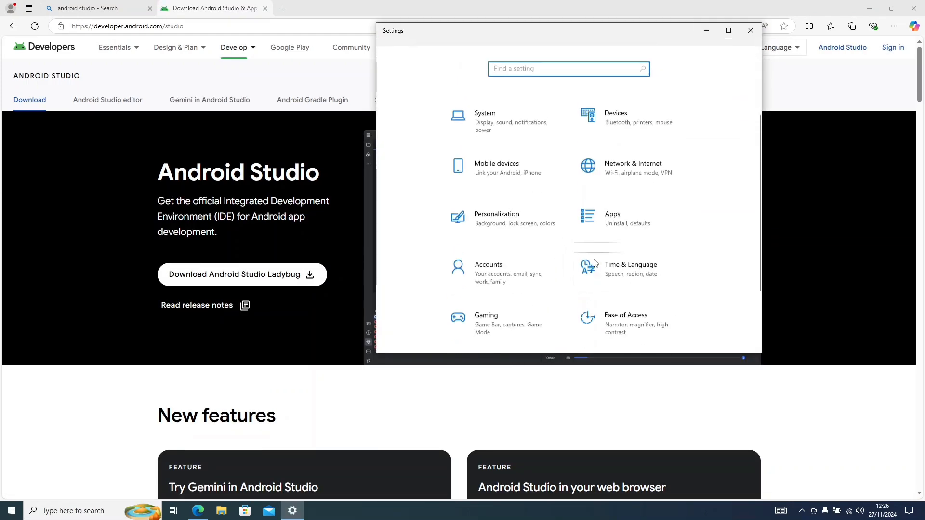
{"action": "scroll", "coordinate": [594, 263], "scroll_direction": "up", "scroll_amount": 2}
{"action": "scroll", "coordinate": [550, 212], "scroll_direction": "down", "scroll_amount": 1}
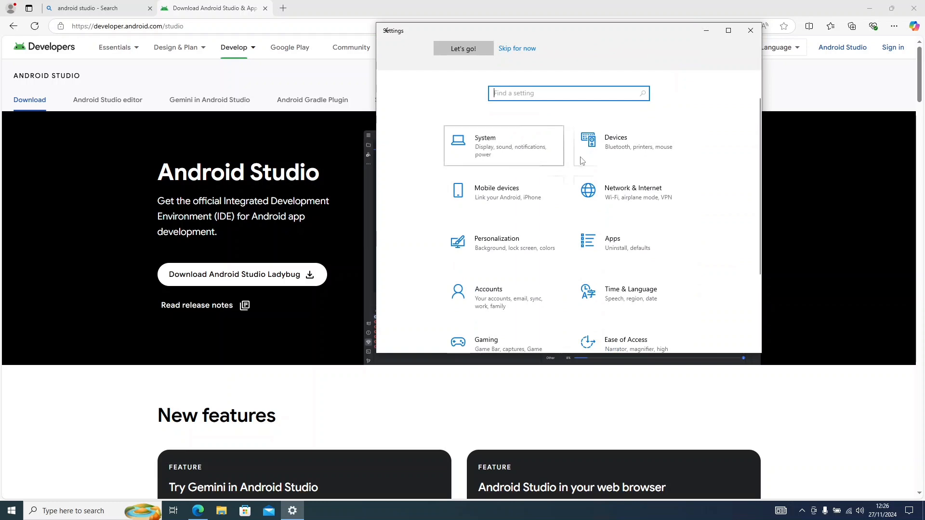
{"action": "left_click", "coordinate": [489, 155]}
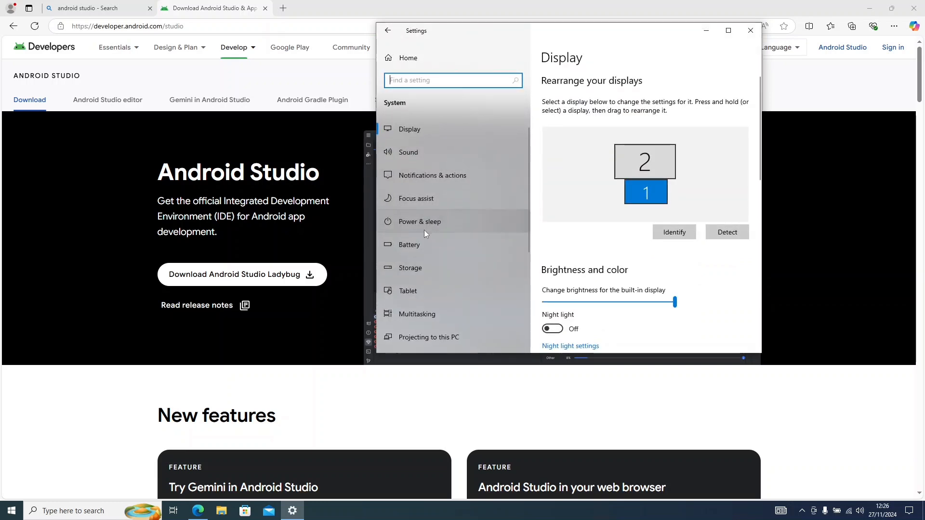
{"action": "scroll", "coordinate": [422, 234], "scroll_direction": "down", "scroll_amount": 5}
{"action": "left_click", "coordinate": [418, 303]}
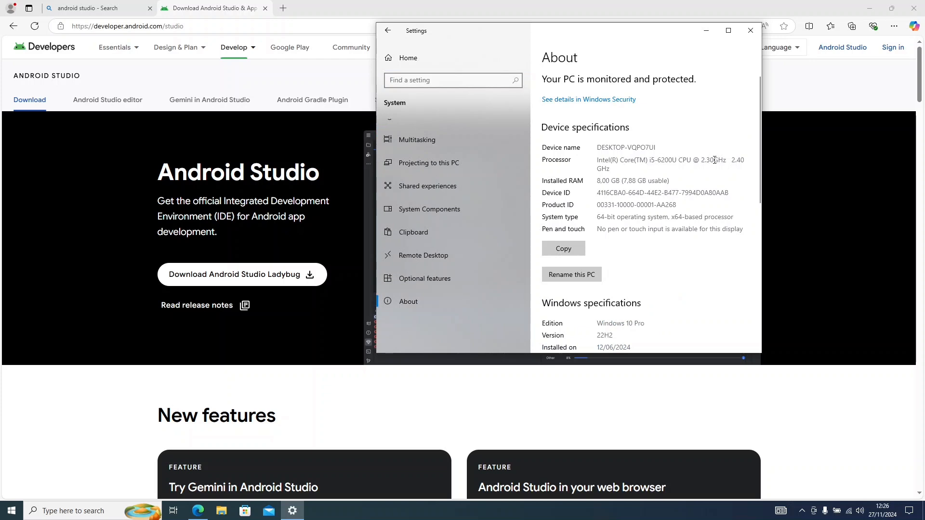
Check the PC's processor, installed RAM, system type and Windows specifications, and close Settings.
{"action": "left_click_drag", "start_coordinate": [597, 181], "coordinate": [620, 181]}
{"action": "left_click", "coordinate": [674, 194]}
{"action": "scroll", "coordinate": [675, 194], "scroll_direction": "down", "scroll_amount": 3}
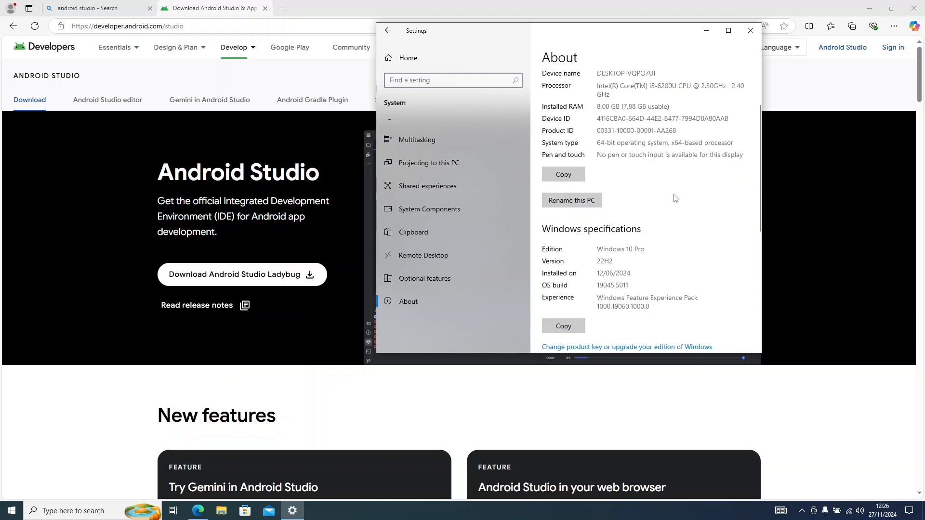
{"action": "scroll", "coordinate": [674, 194], "scroll_direction": "up", "scroll_amount": 3}
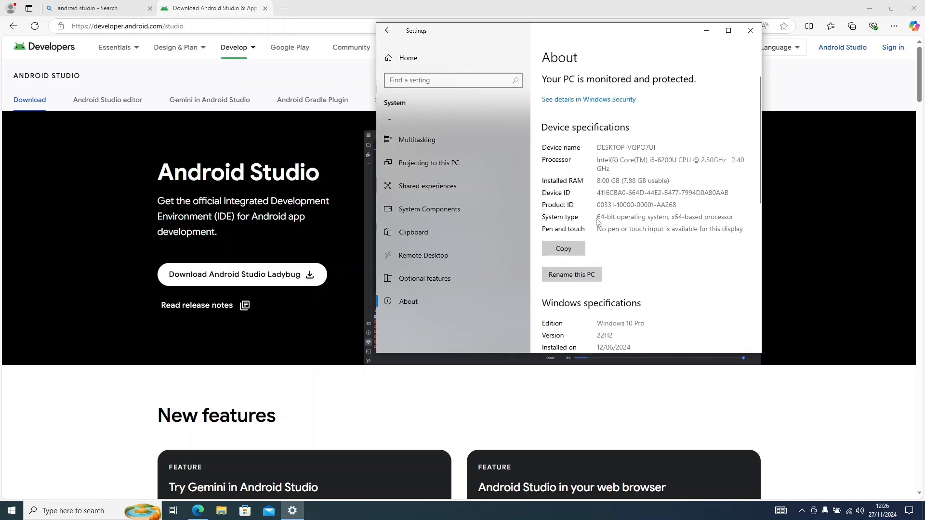
{"action": "scroll", "coordinate": [665, 214], "scroll_direction": "down", "scroll_amount": 5}
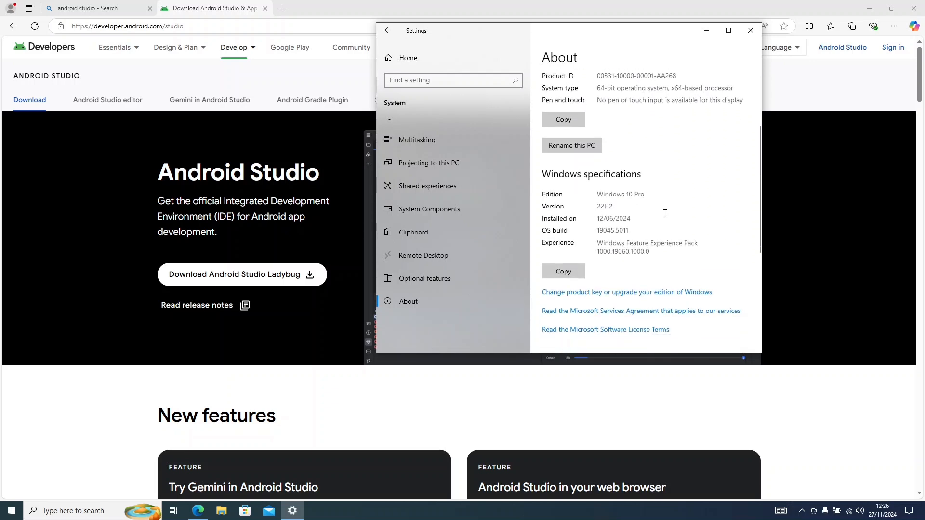
{"action": "scroll", "coordinate": [665, 213], "scroll_direction": "up", "scroll_amount": 5}
{"action": "scroll", "coordinate": [665, 213], "scroll_direction": "down", "scroll_amount": 6}
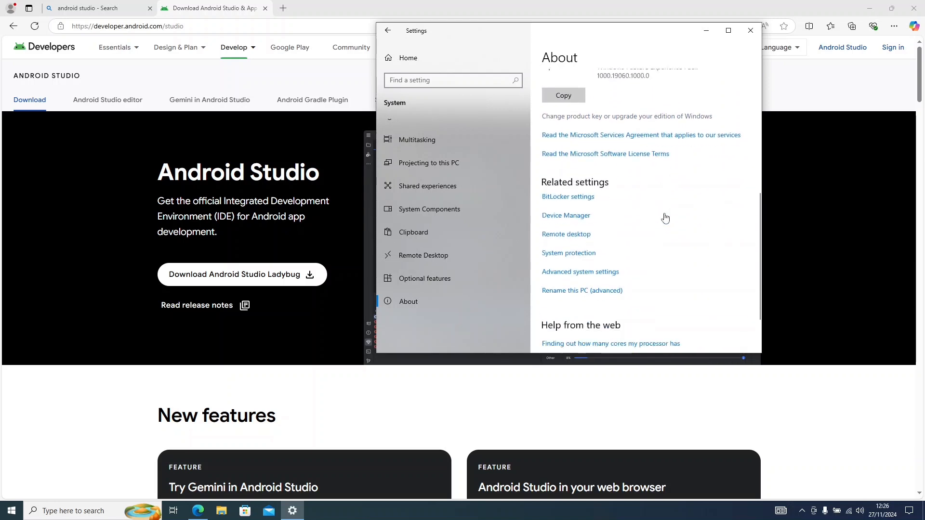
{"action": "left_click", "coordinate": [751, 31]}
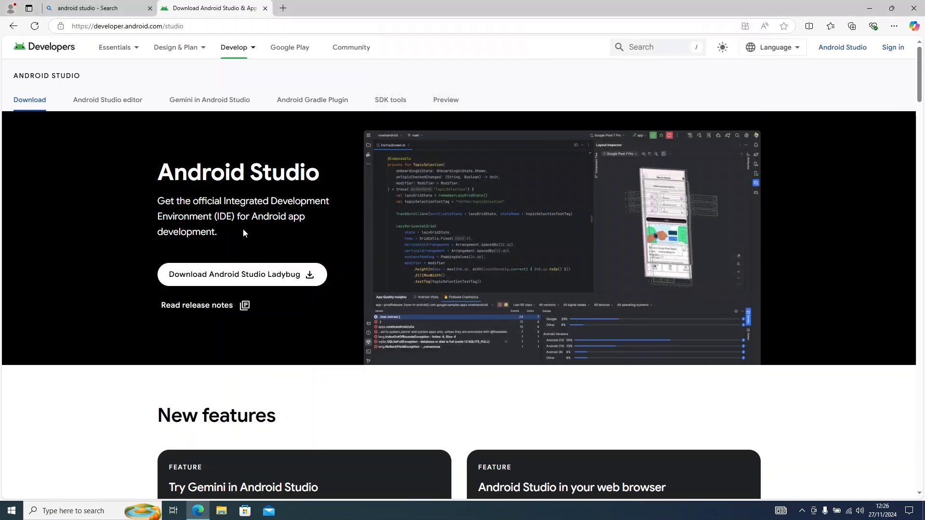
Check the Android Studio page against the search result it was opened from, and return to the page.
{"action": "scroll", "coordinate": [243, 228], "scroll_direction": "down", "scroll_amount": 5}
{"action": "scroll", "coordinate": [243, 228], "scroll_direction": "up", "scroll_amount": 5}
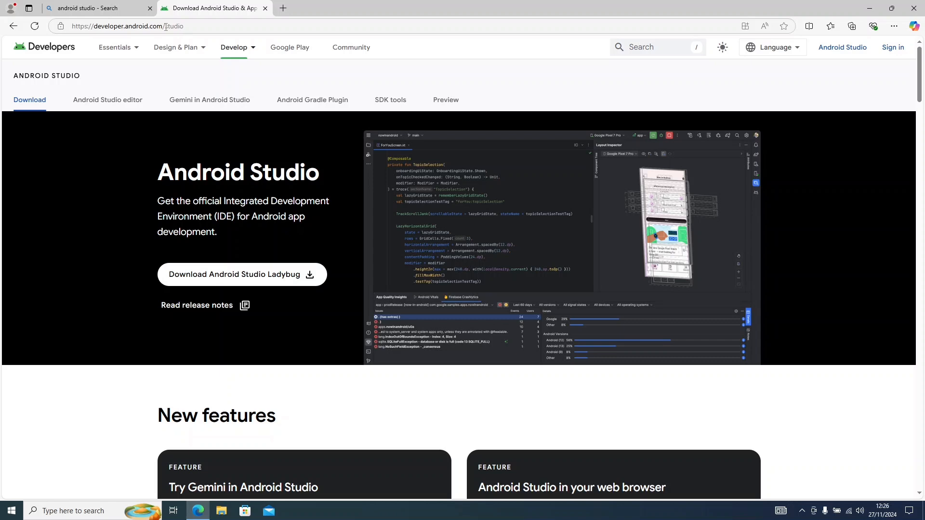
{"action": "left_click", "coordinate": [104, 8]}
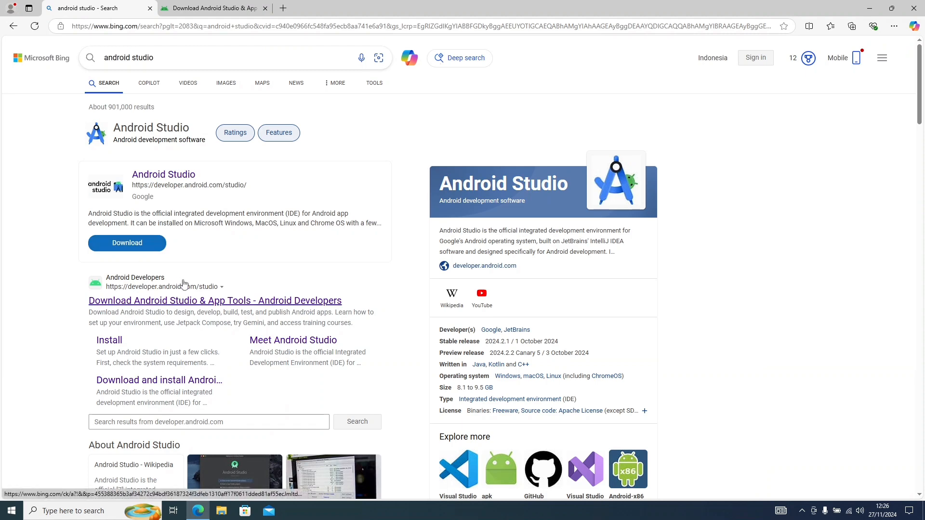
{"action": "left_click", "coordinate": [188, 9]}
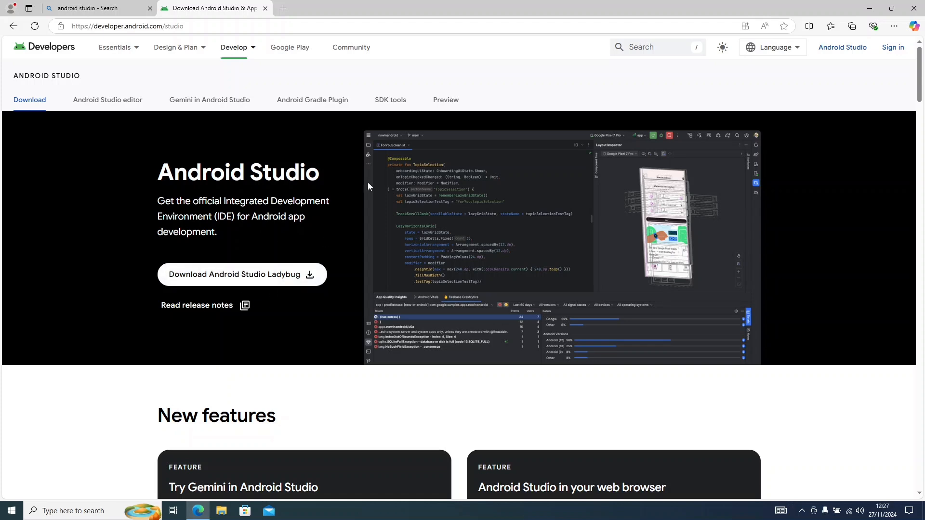
Examine the Android Studio page's features and the table of download packages for each platform.
{"action": "mouse_move", "coordinate": [179, 48]}
{"action": "scroll", "coordinate": [331, 310], "scroll_direction": "down", "scroll_amount": 15}
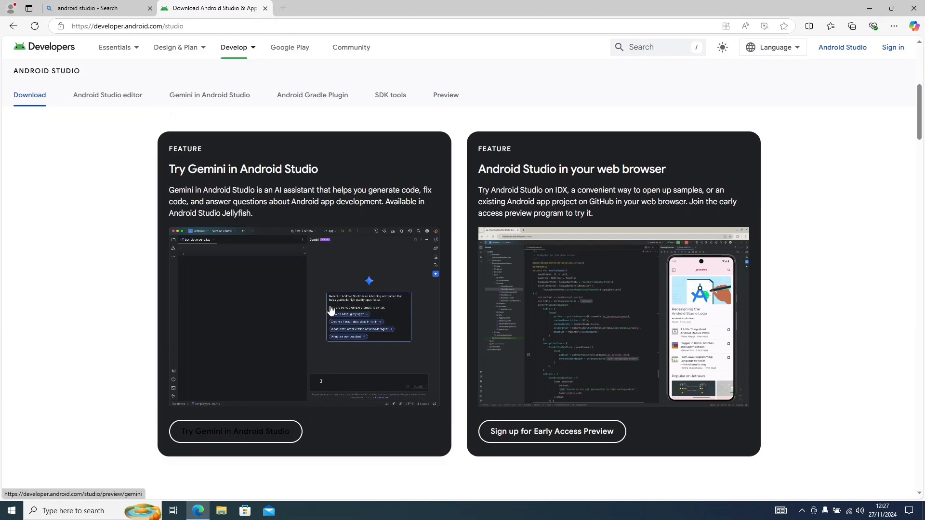
{"action": "scroll", "coordinate": [330, 310], "scroll_direction": "up", "scroll_amount": 3}
{"action": "scroll", "coordinate": [330, 310], "scroll_direction": "down", "scroll_amount": 15}
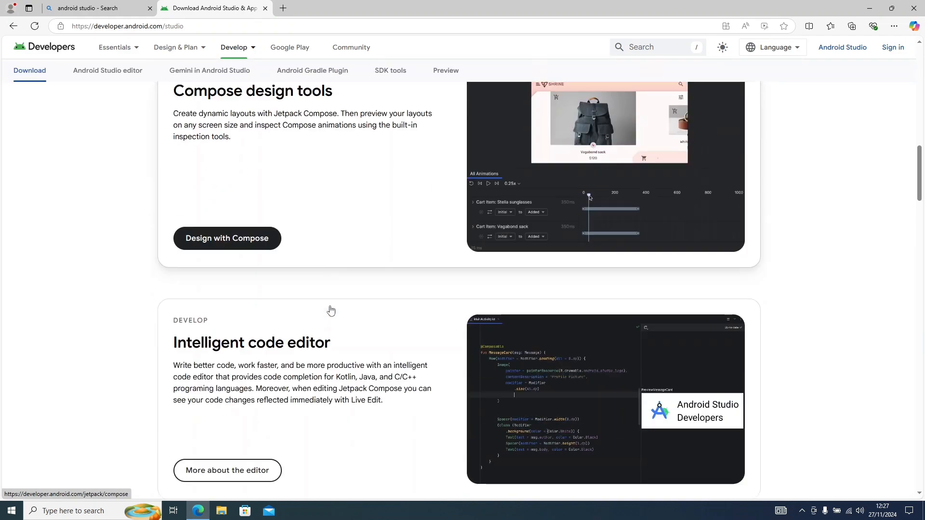
{"action": "scroll", "coordinate": [331, 310], "scroll_direction": "down", "scroll_amount": 15}
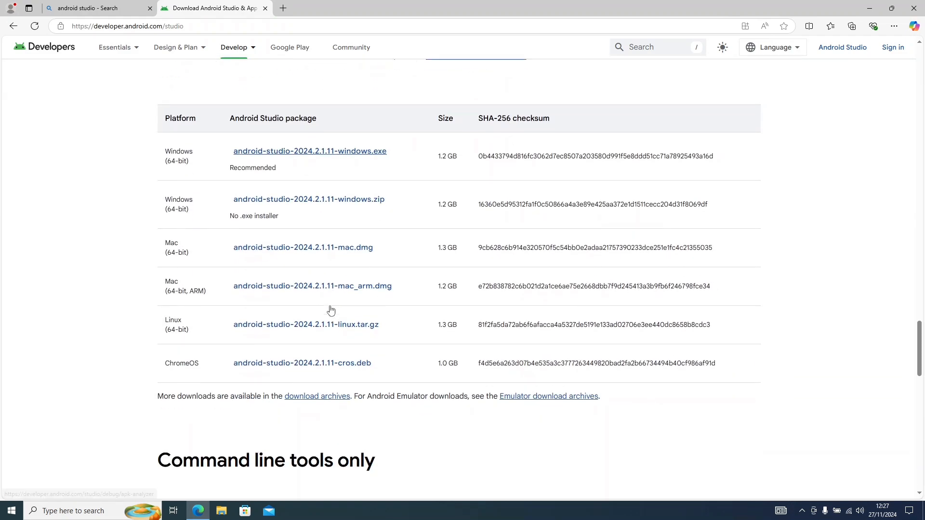
{"action": "scroll", "coordinate": [413, 146], "scroll_direction": "up", "scroll_amount": 5}
{"action": "scroll", "coordinate": [412, 145], "scroll_direction": "down", "scroll_amount": 1}
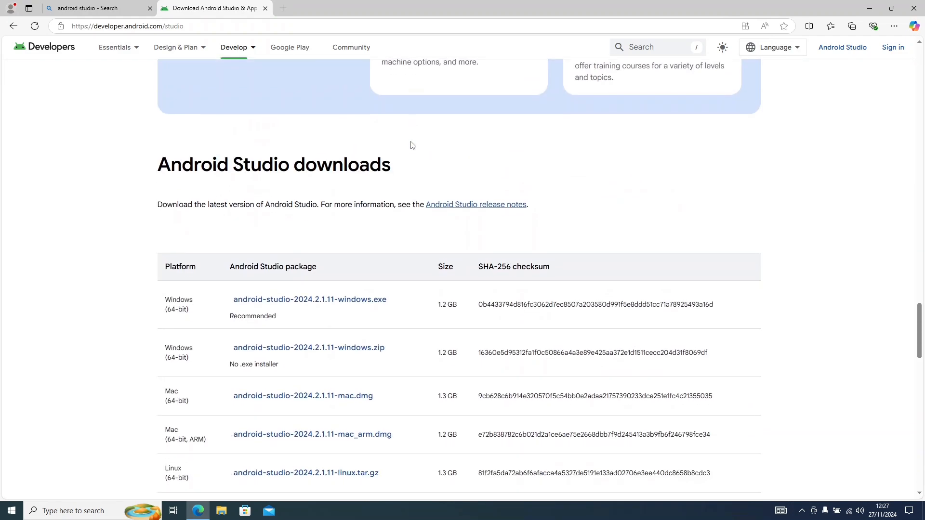
{"action": "scroll", "coordinate": [440, 260], "scroll_direction": "down", "scroll_amount": 7}
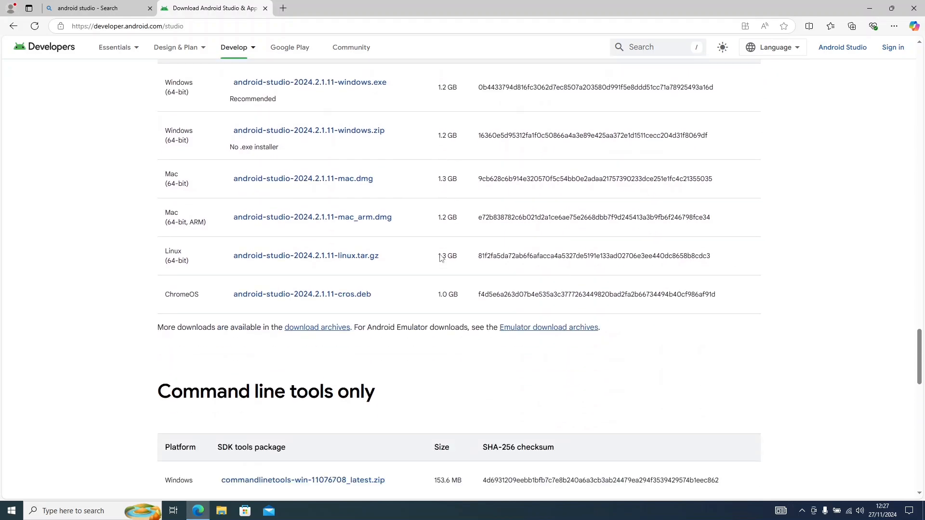
{"action": "scroll", "coordinate": [441, 259], "scroll_direction": "down", "scroll_amount": 8}
{"action": "scroll", "coordinate": [440, 259], "scroll_direction": "down", "scroll_amount": 8}
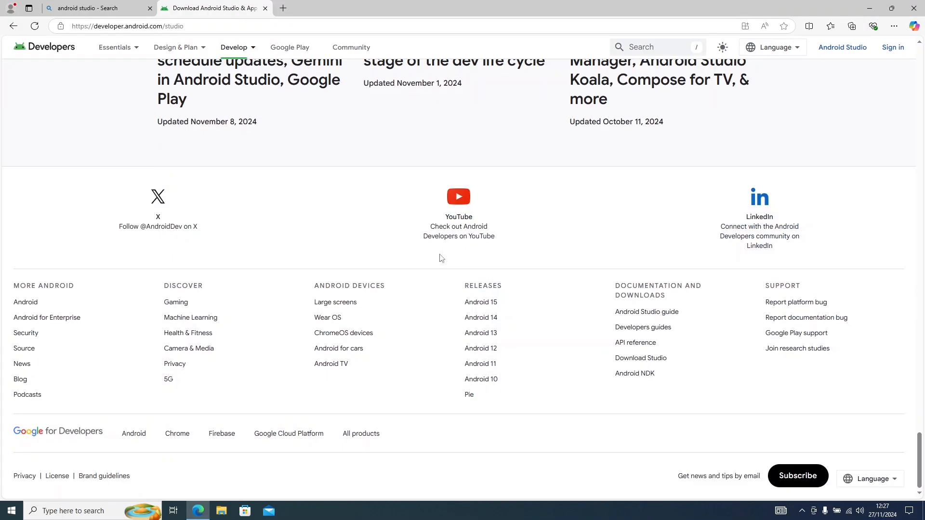
{"action": "scroll", "coordinate": [440, 259], "scroll_direction": "up", "scroll_amount": 20}
{"action": "scroll", "coordinate": [441, 258], "scroll_direction": "up", "scroll_amount": 2}
{"action": "scroll", "coordinate": [440, 259], "scroll_direction": "down", "scroll_amount": 5}
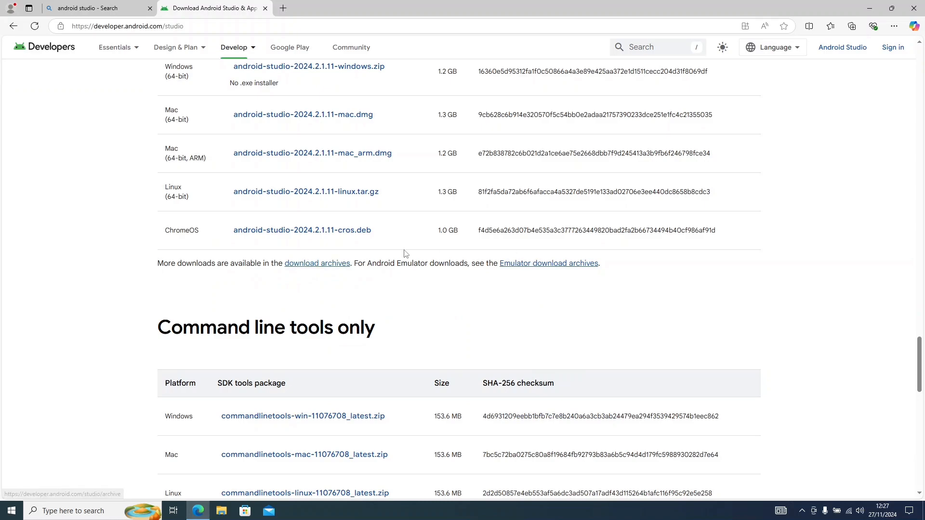
{"action": "scroll", "coordinate": [405, 252], "scroll_direction": "up", "scroll_amount": 4}
{"action": "scroll", "coordinate": [404, 251], "scroll_direction": "up", "scroll_amount": 20}
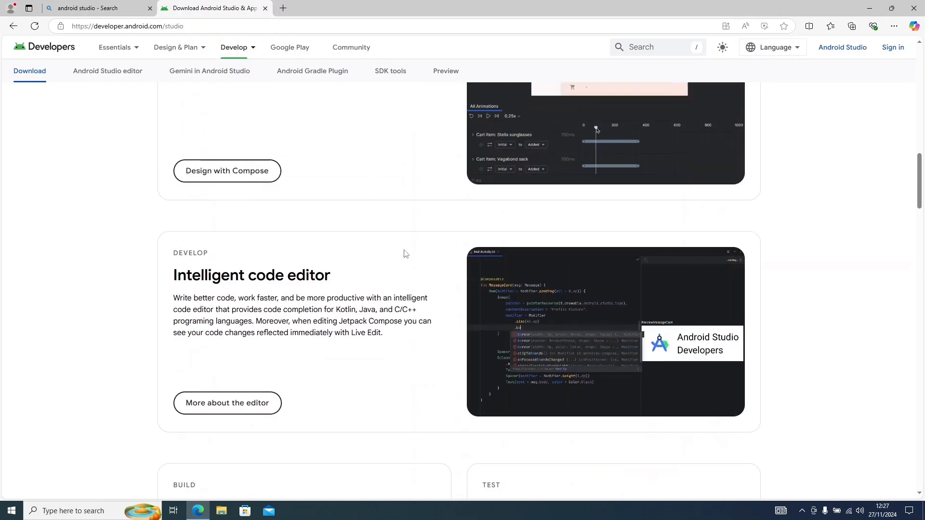
{"action": "scroll", "coordinate": [404, 250], "scroll_direction": "up", "scroll_amount": 2}
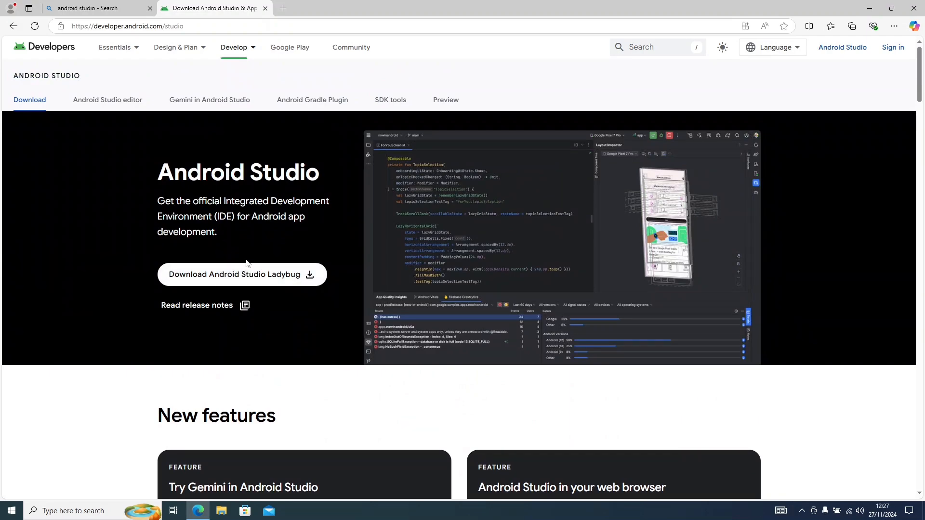
Accept the terms and conditions and download Android Studio Ladybug 2024.2.1 Patch 2 for Windows.
{"action": "left_click", "coordinate": [255, 278]}
{"action": "scroll", "coordinate": [501, 297], "scroll_direction": "down", "scroll_amount": 15}
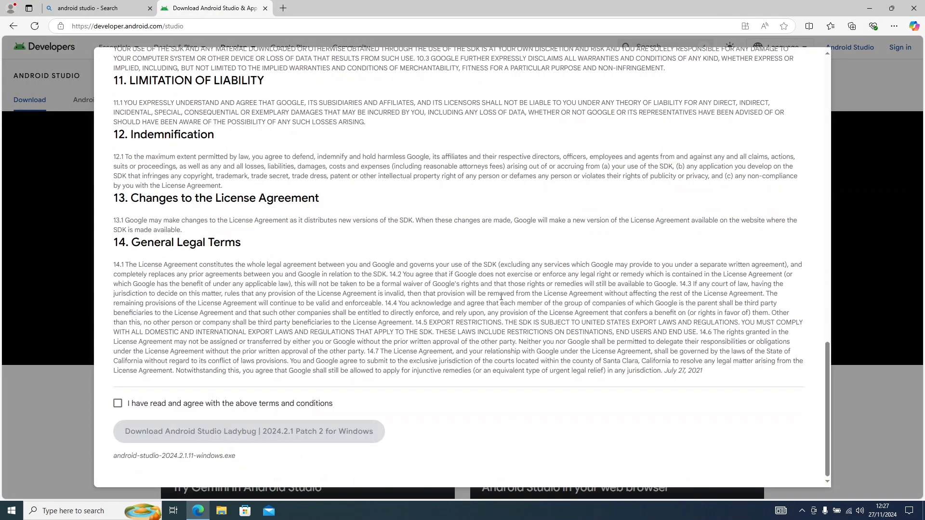
{"action": "left_click", "coordinate": [119, 404]}
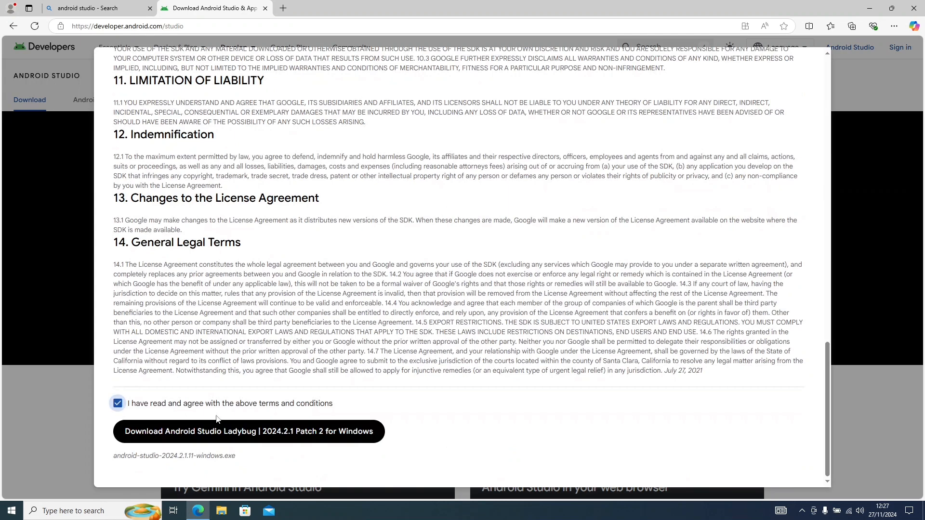
{"action": "left_click", "coordinate": [270, 432]}
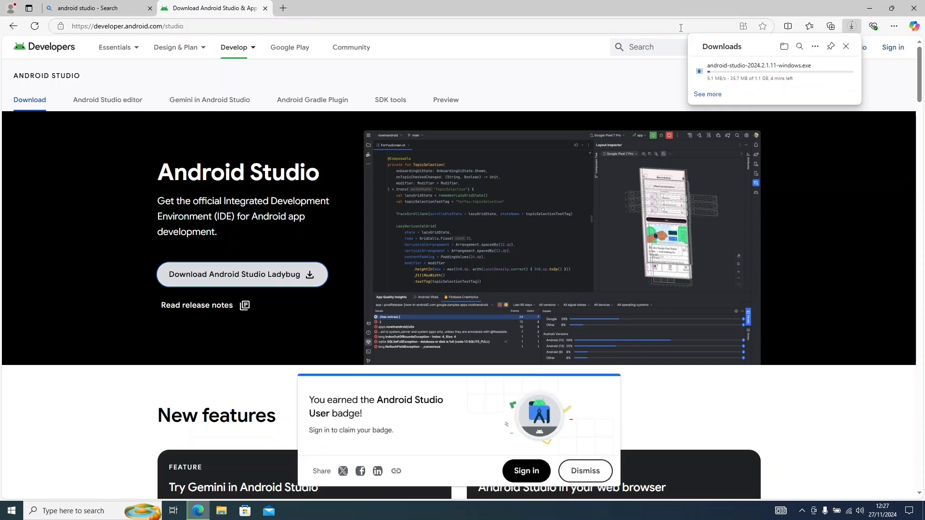
Open the browser's full downloads page from the list of current downloads.
{"action": "left_click", "coordinate": [852, 26]}
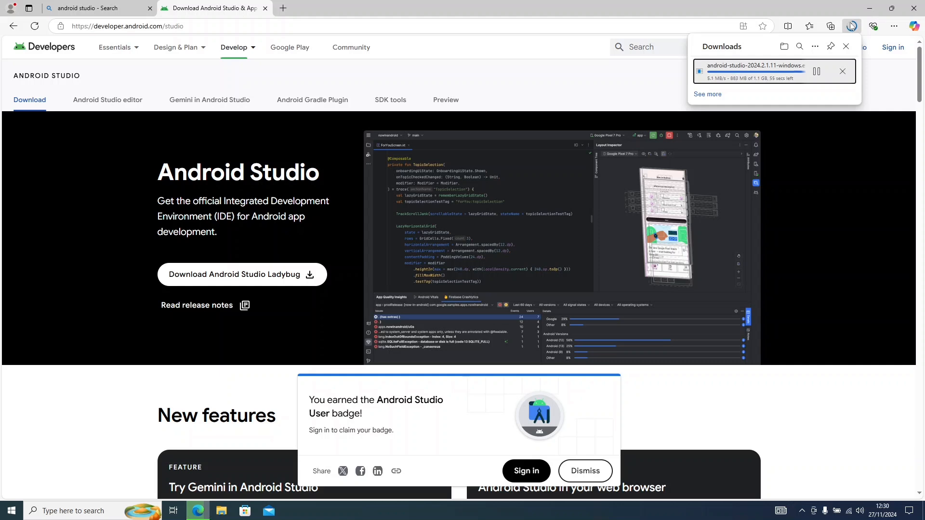
{"action": "left_click", "coordinate": [815, 46]}
{"action": "left_click", "coordinate": [846, 62]}
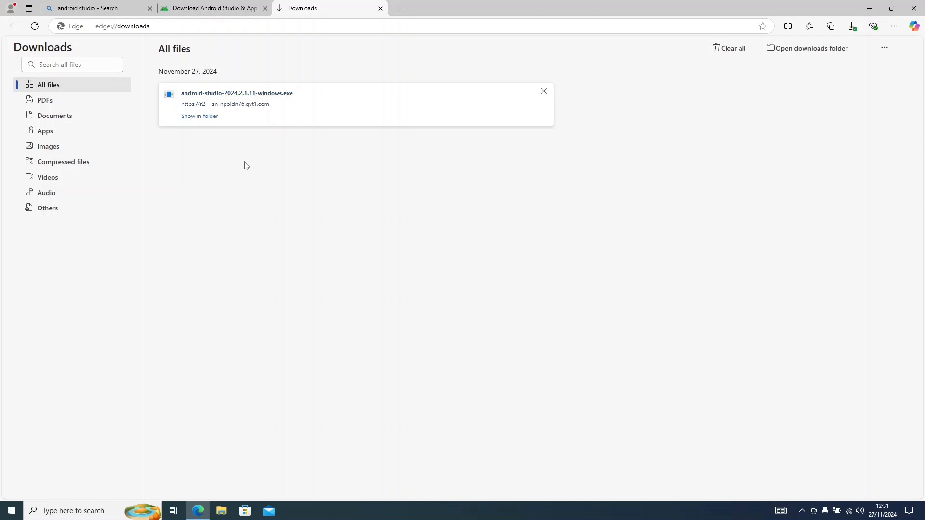
Launch android-studio-2024.2.1.11-windows.exe, show it in its folder, close the folder window and switch to the installer.
{"action": "left_click", "coordinate": [260, 96]}
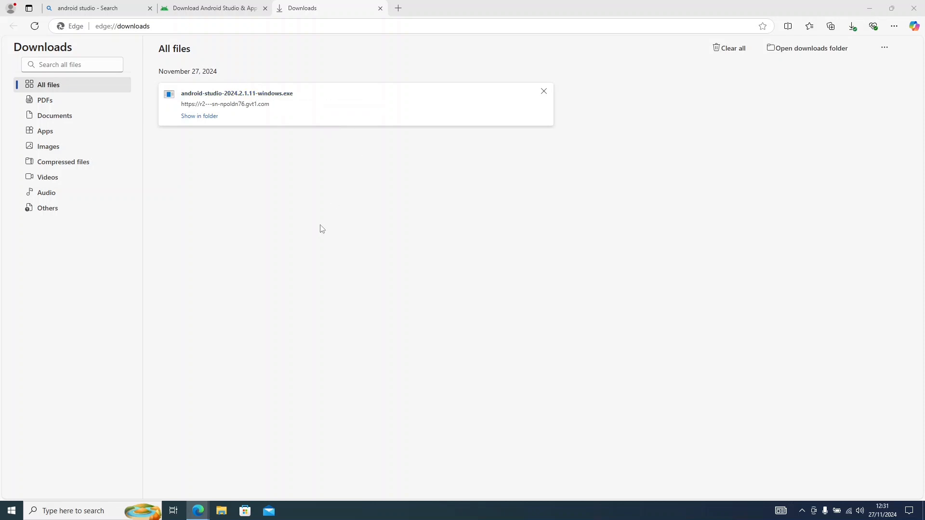
{"action": "left_click", "coordinate": [199, 117]}
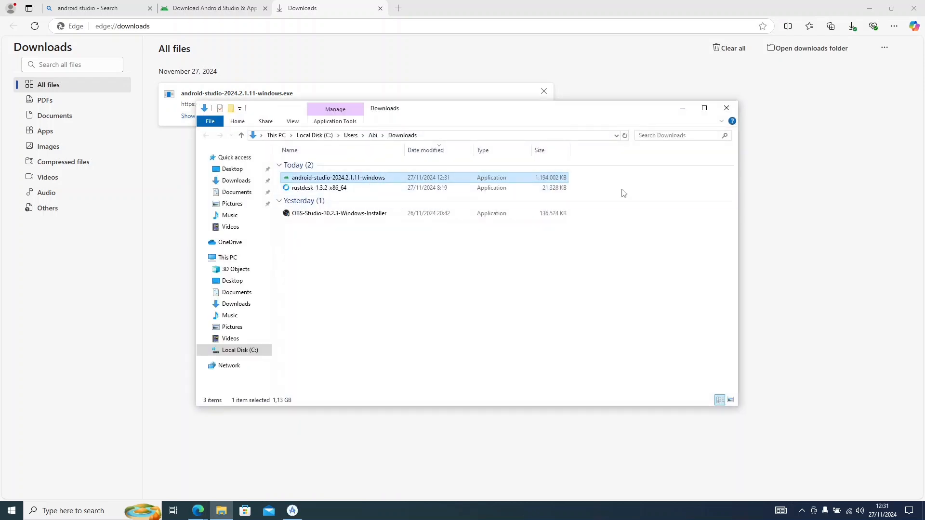
{"action": "left_click", "coordinate": [725, 111]}
{"action": "left_click", "coordinate": [292, 511]}
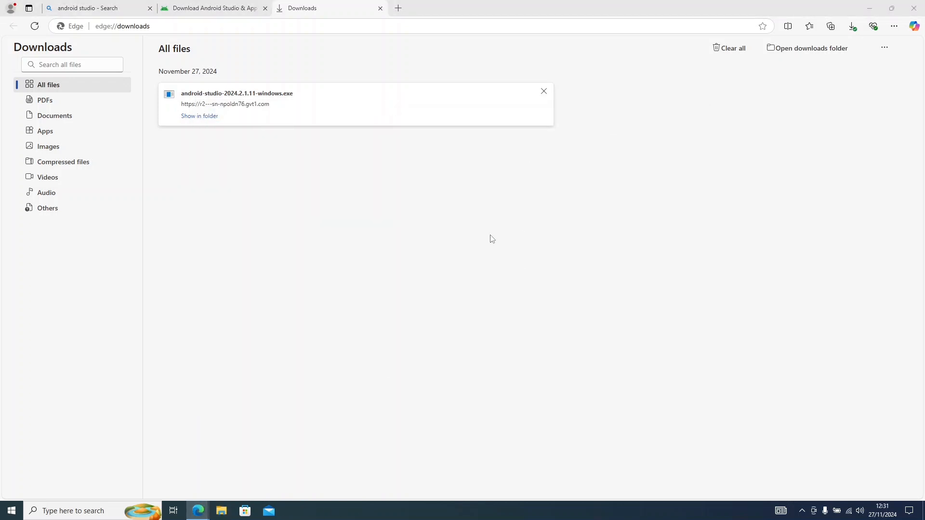
Minimize the browser, bring up the Android Studio installer and continue past its welcome page.
{"action": "left_click", "coordinate": [870, 8]}
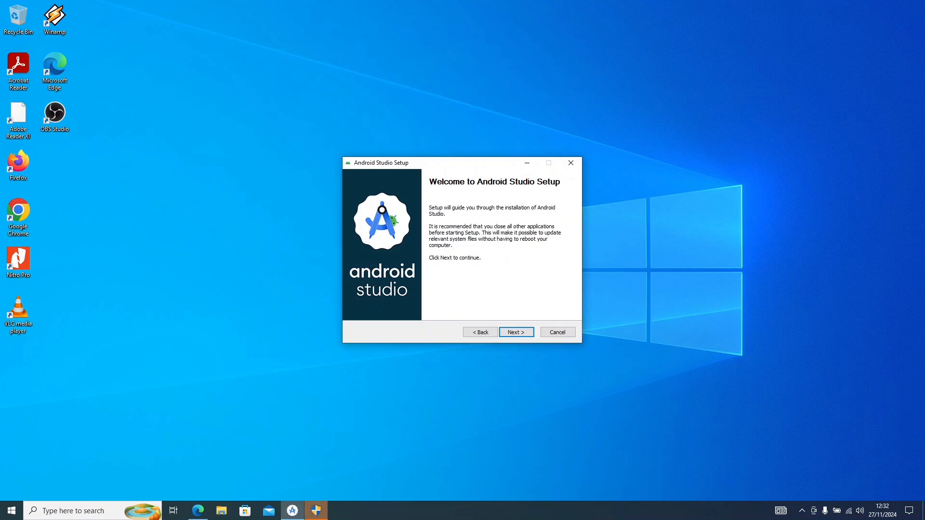
{"action": "left_click", "coordinate": [316, 510]}
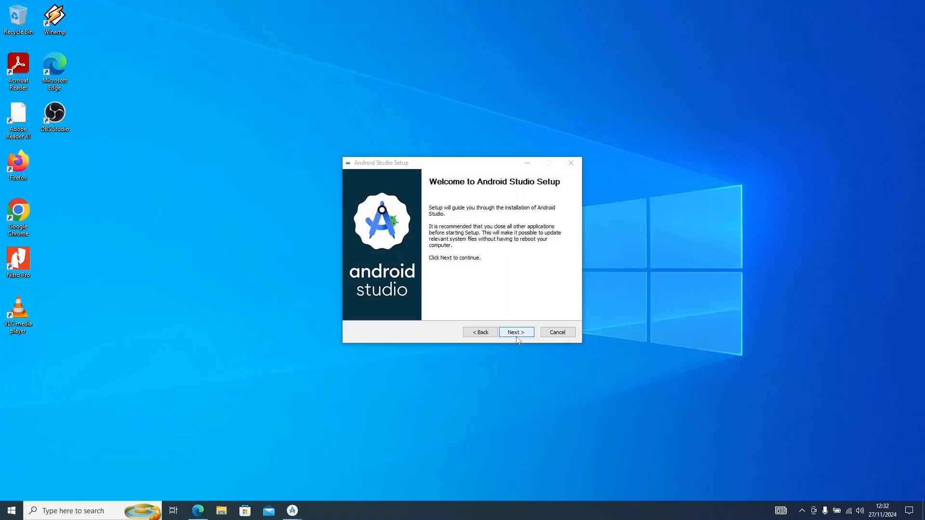
{"action": "left_click", "coordinate": [516, 332]}
Examine the descriptions and required space of the Android Studio and Android Virtual Device components, leaving both selected.
{"action": "mouse_move", "coordinate": [467, 251]}
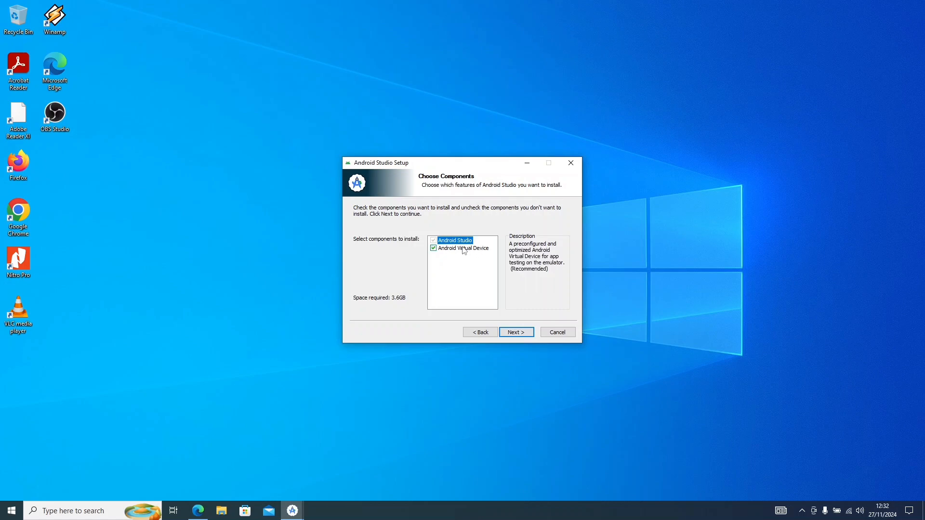
{"action": "mouse_move", "coordinate": [443, 241]}
{"action": "left_click", "coordinate": [453, 250]}
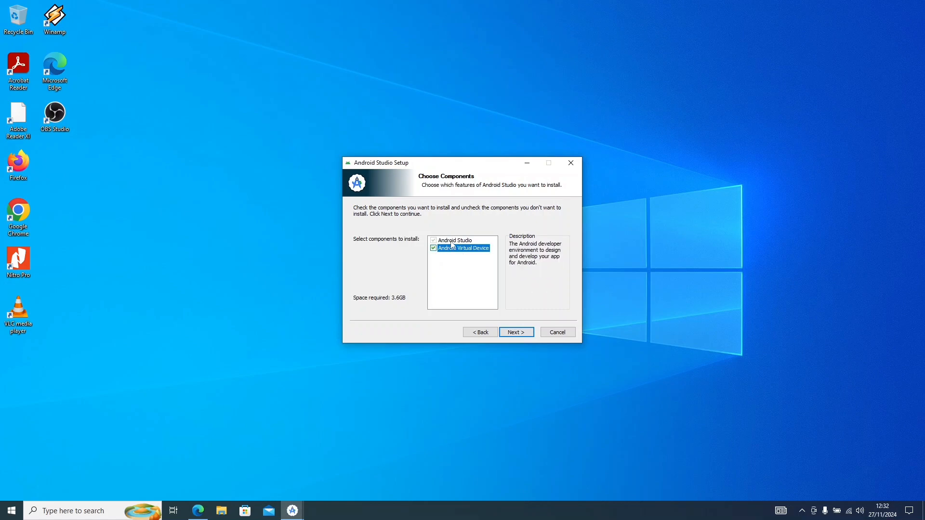
{"action": "left_click", "coordinate": [433, 248]}
{"action": "left_click", "coordinate": [451, 241]}
{"action": "left_click", "coordinate": [451, 249]}
{"action": "left_click", "coordinate": [457, 241]}
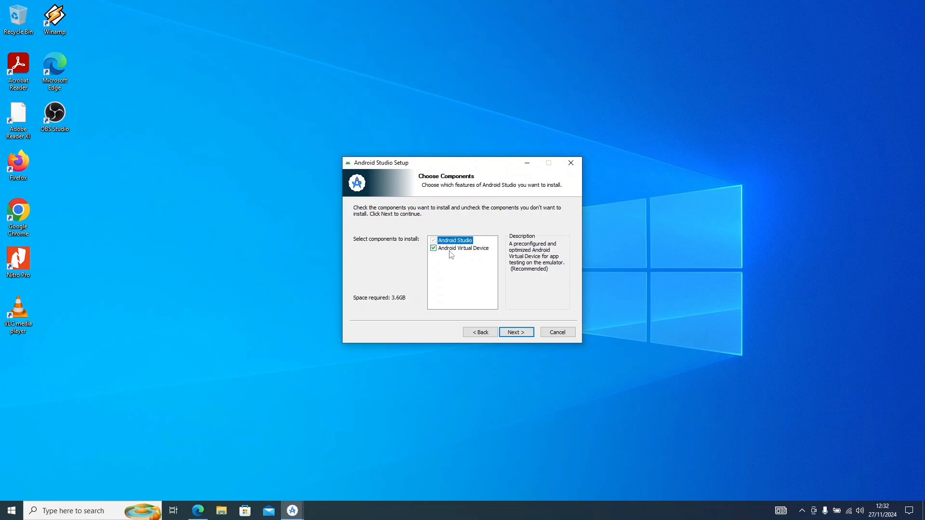
{"action": "left_click", "coordinate": [457, 250]}
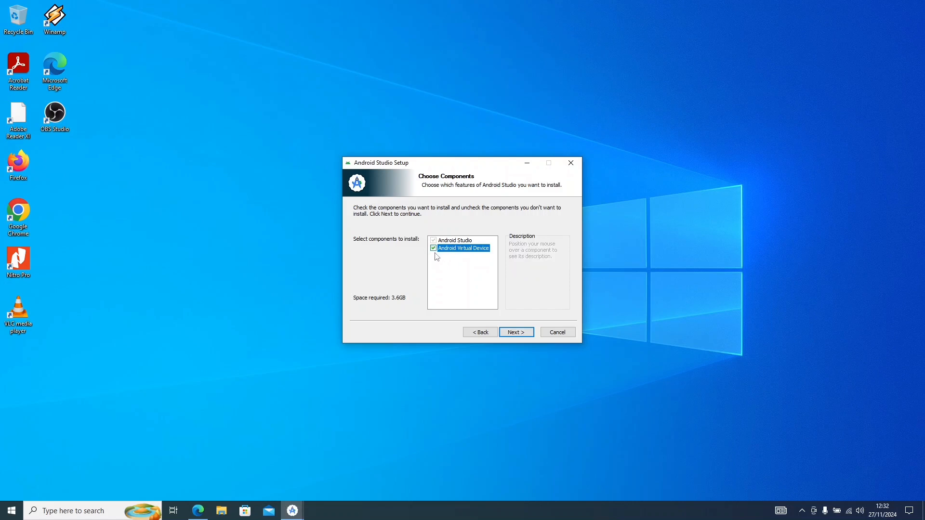
{"action": "mouse_move", "coordinate": [436, 255]}
{"action": "left_click", "coordinate": [463, 240]}
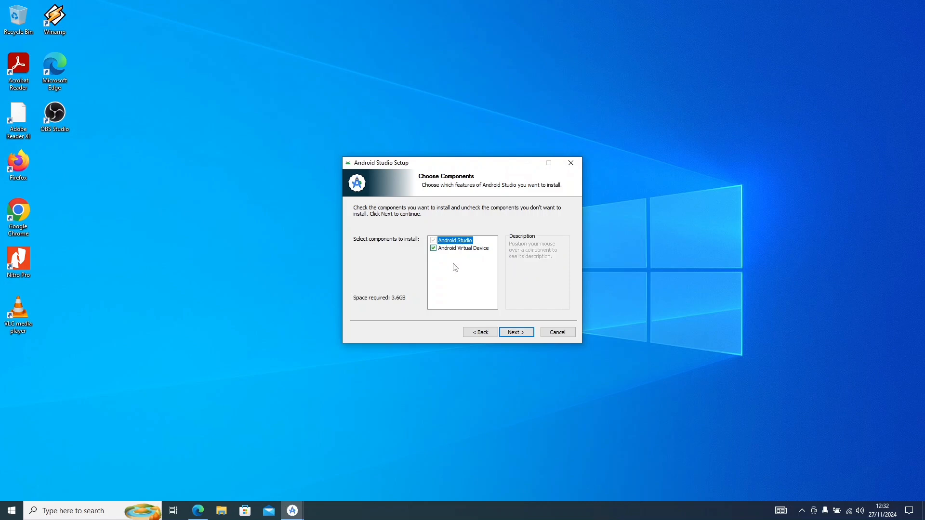
{"action": "left_click", "coordinate": [434, 248]}
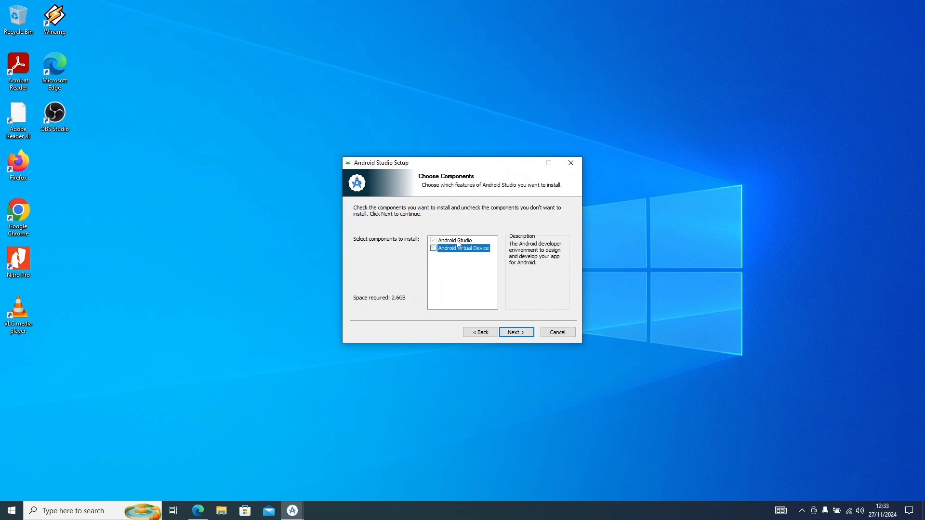
{"action": "left_click", "coordinate": [460, 240]}
{"action": "left_click", "coordinate": [433, 248]}
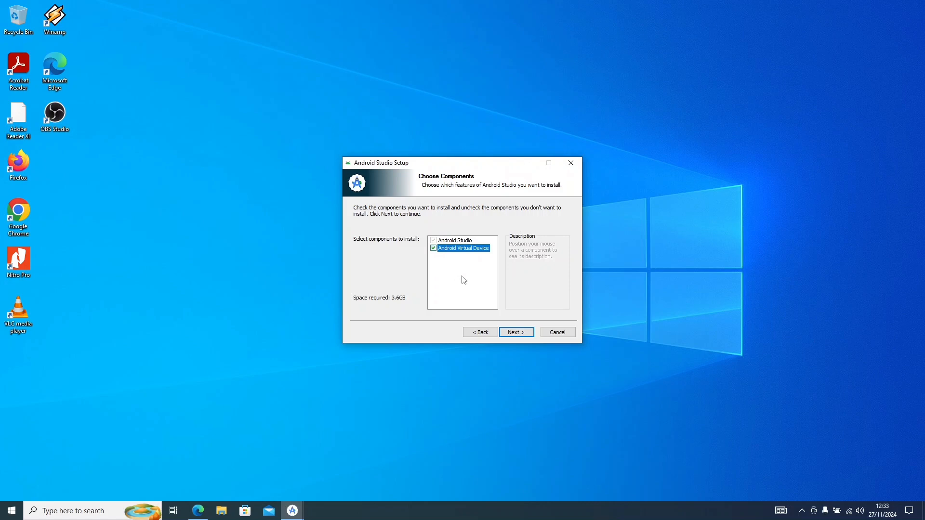
Install both components to C:\Program Files\Android\Android Studio with the Android Studio Start menu folder, and show the installation details.
{"action": "left_click", "coordinate": [517, 333]}
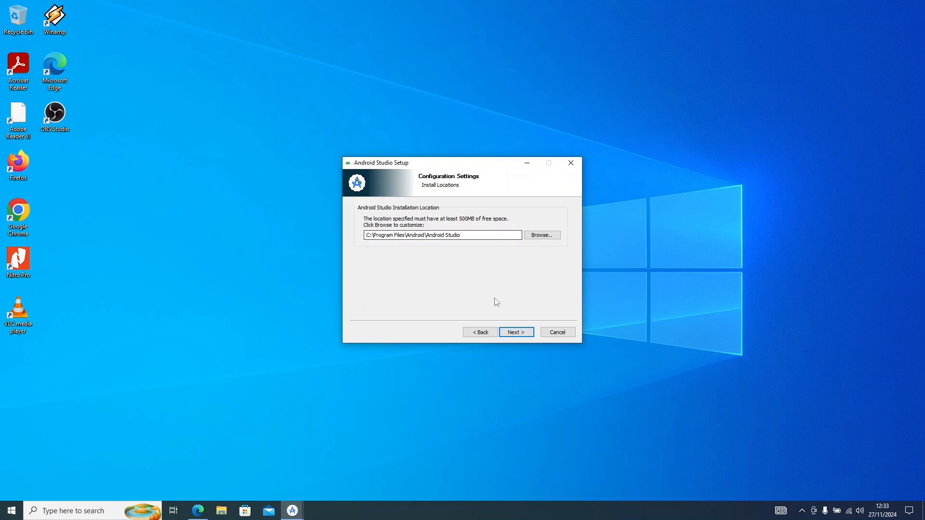
{"action": "left_click", "coordinate": [516, 334]}
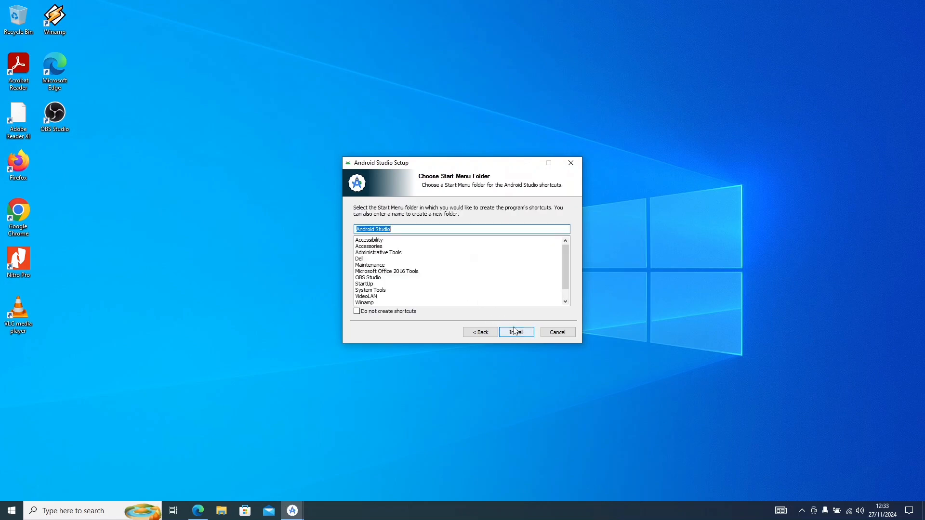
{"action": "left_click", "coordinate": [517, 333]}
{"action": "left_click", "coordinate": [385, 232]}
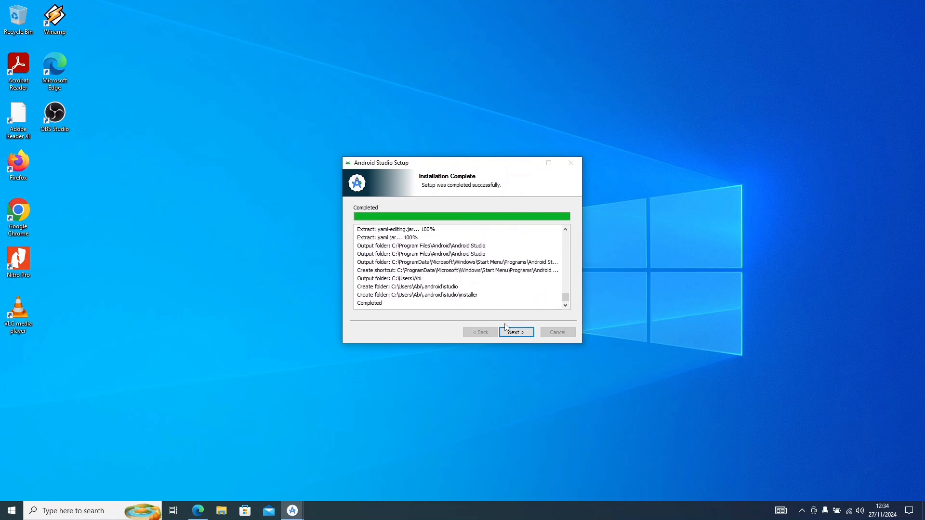
Finish the setup with Start Android Studio enabled and dismiss the installer's error message.
{"action": "left_click", "coordinate": [516, 333]}
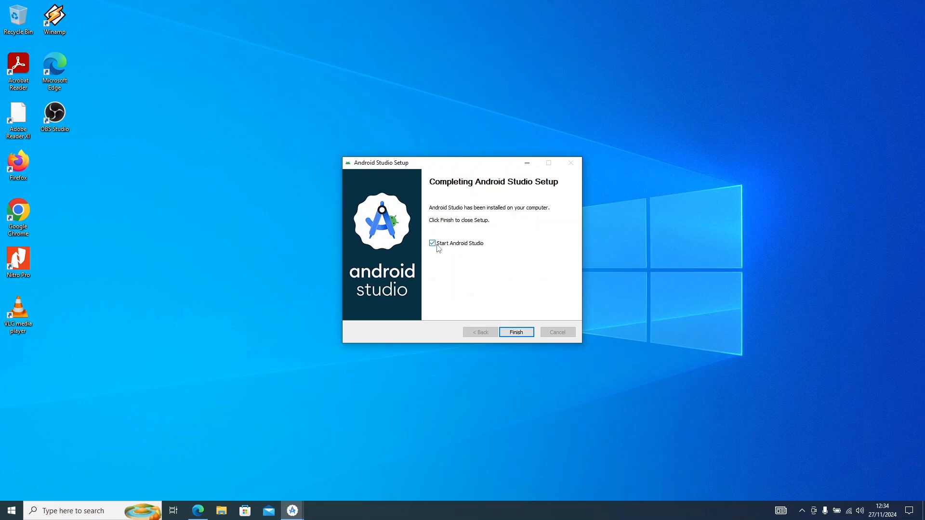
{"action": "left_click", "coordinate": [516, 332]}
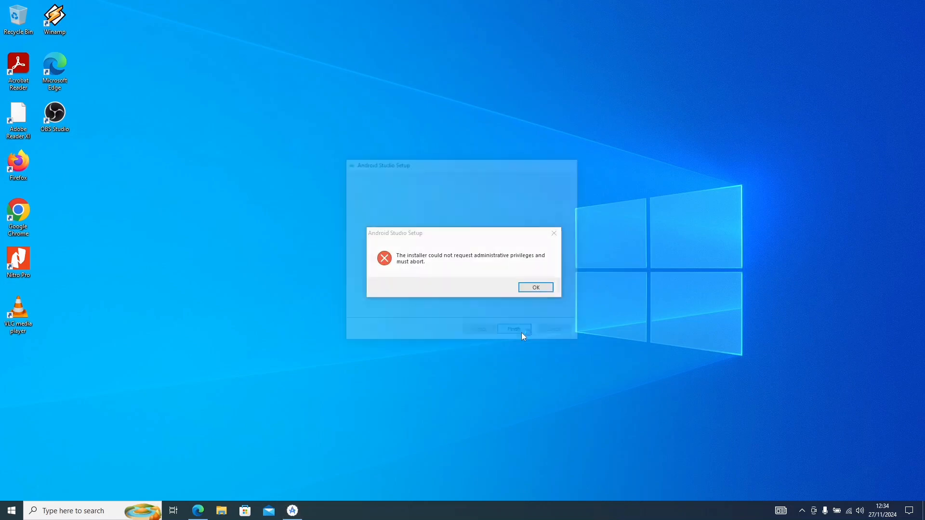
{"action": "left_click", "coordinate": [523, 286]}
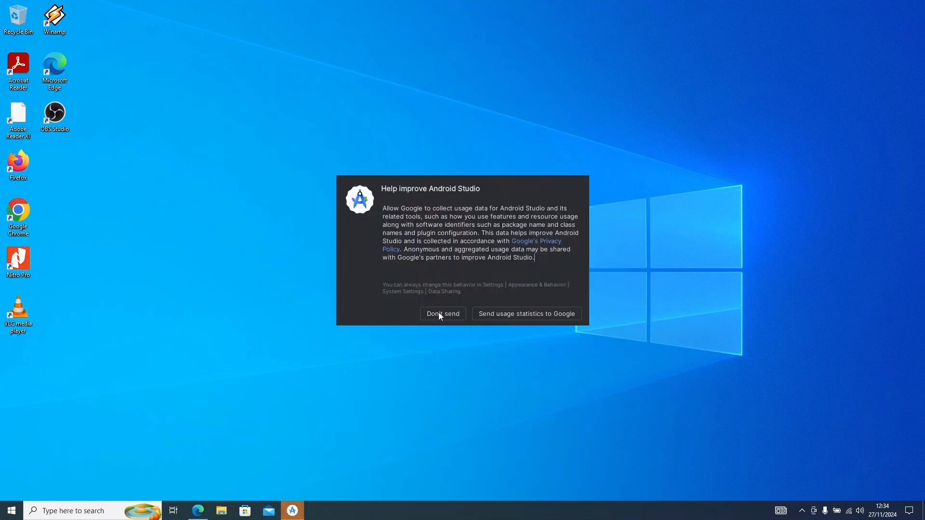
Agree to send usage statistics to Google and choose the Custom install type in the setup wizard.
{"action": "left_click", "coordinate": [483, 313]}
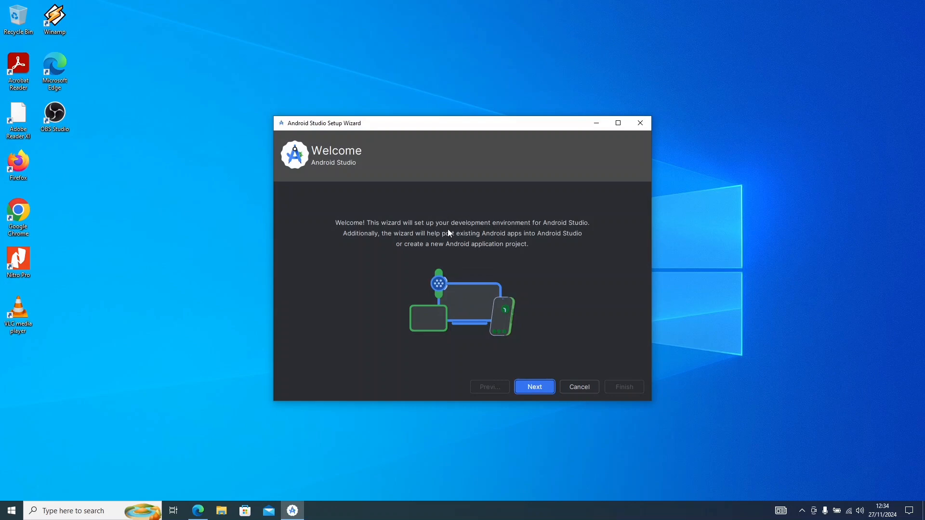
{"action": "left_click", "coordinate": [526, 388]}
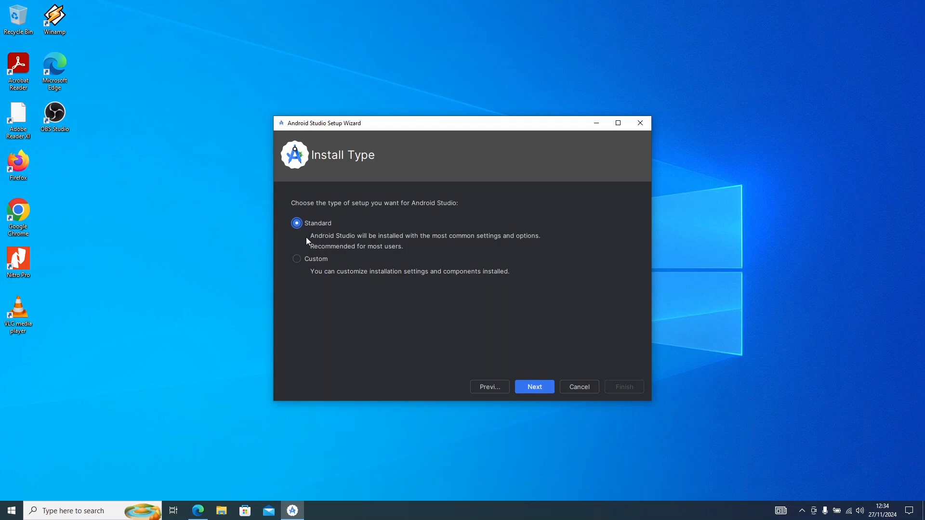
{"action": "left_click", "coordinate": [297, 259]}
{"action": "left_click", "coordinate": [535, 386]}
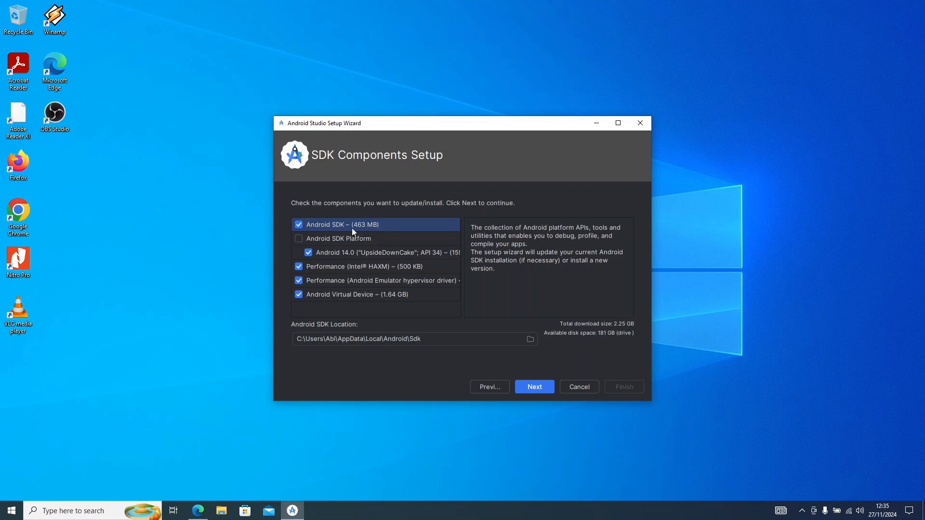
Examine the descriptions of the Android SDK, Android SDK Platform and Android 14.0 components.
{"action": "left_click", "coordinate": [329, 241]}
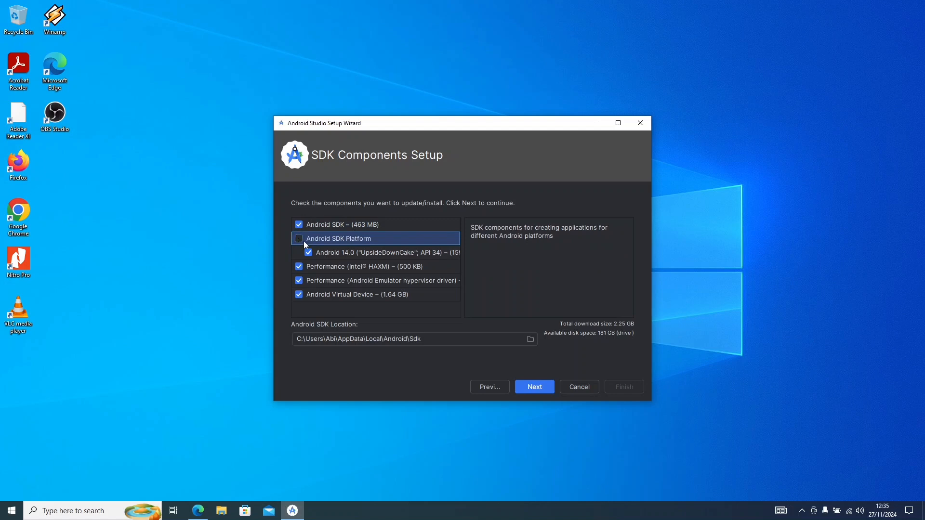
{"action": "left_click", "coordinate": [350, 225]}
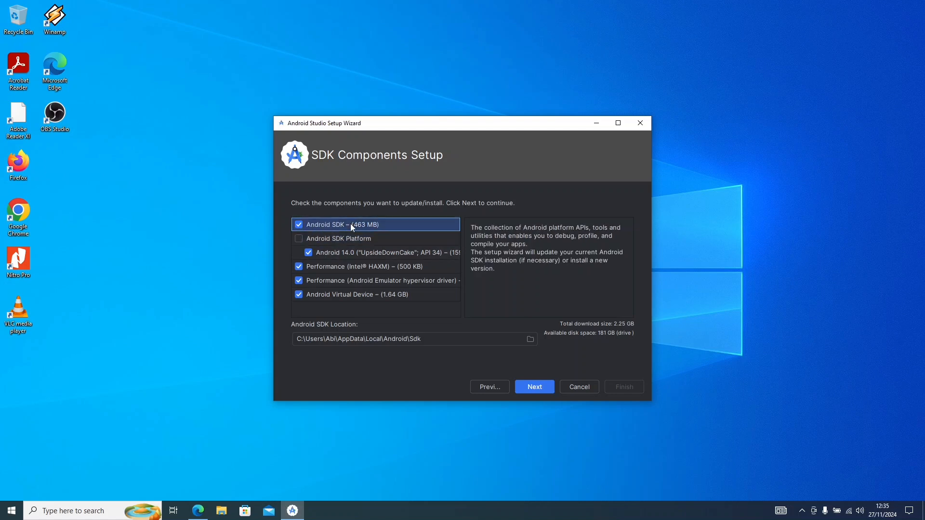
{"action": "left_click", "coordinate": [295, 239]}
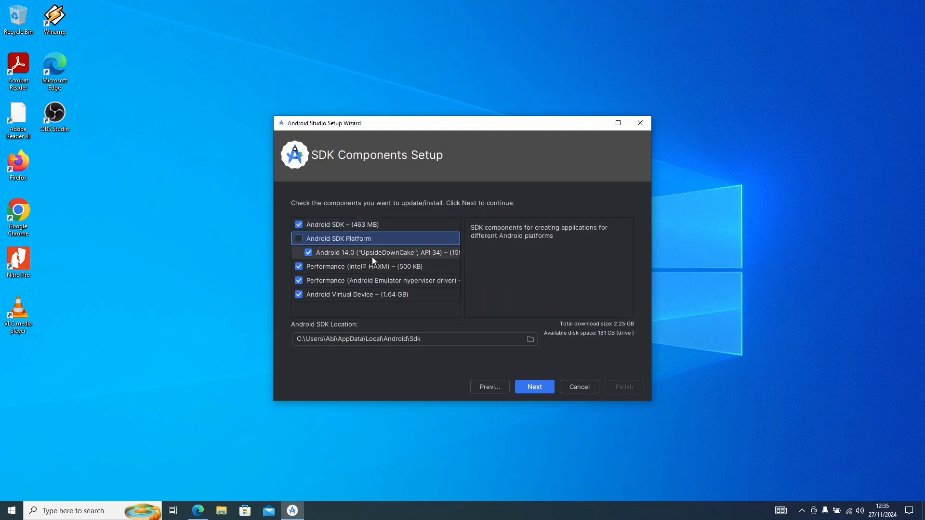
{"action": "left_click", "coordinate": [334, 225]}
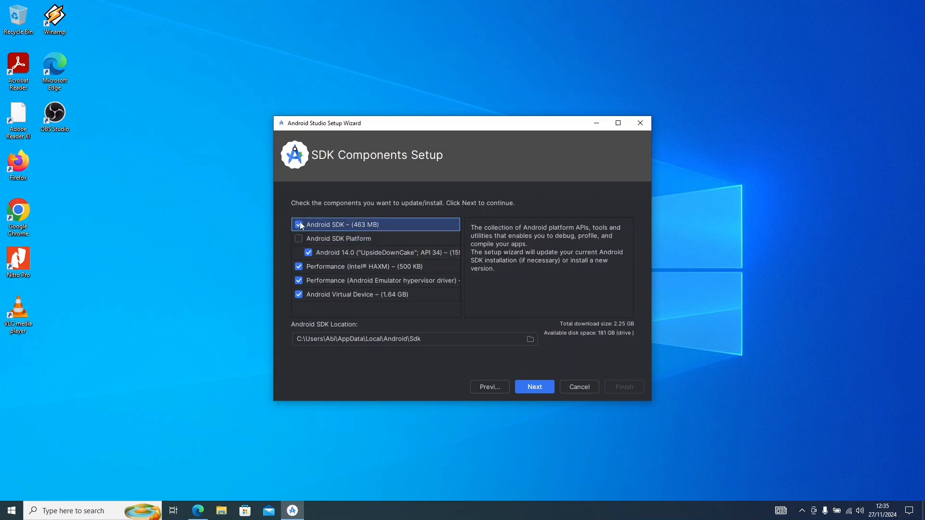
{"action": "left_click", "coordinate": [298, 251]}
{"action": "left_click", "coordinate": [329, 225]}
{"action": "left_click", "coordinate": [400, 253]}
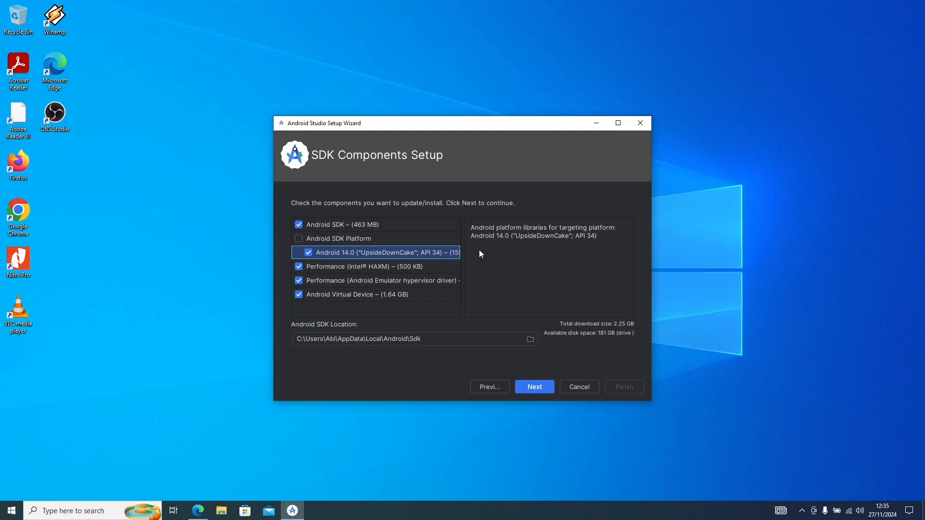
Widen the wizard window and examine the two Performance components and the Android Virtual Device, leaving all three selected.
{"action": "left_click_drag", "start_coordinate": [652, 245], "coordinate": [781, 225]}
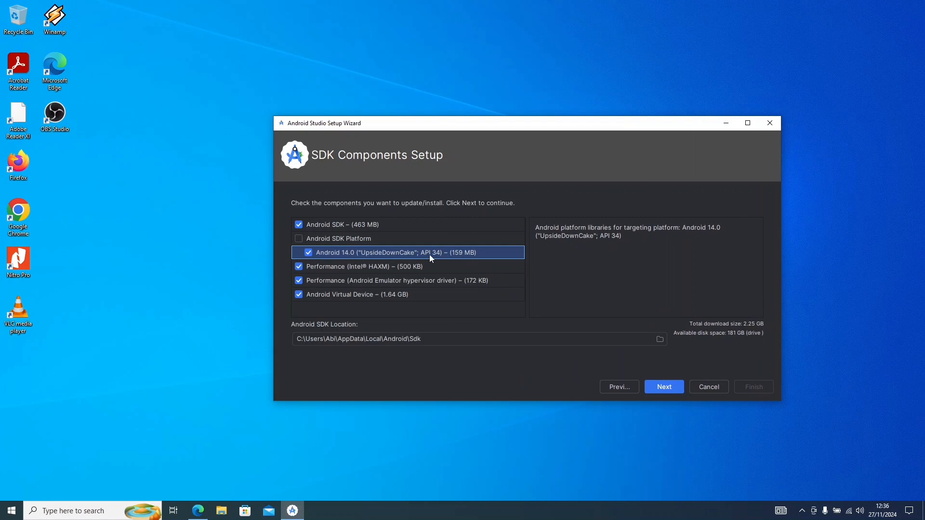
{"action": "left_click", "coordinate": [399, 267]}
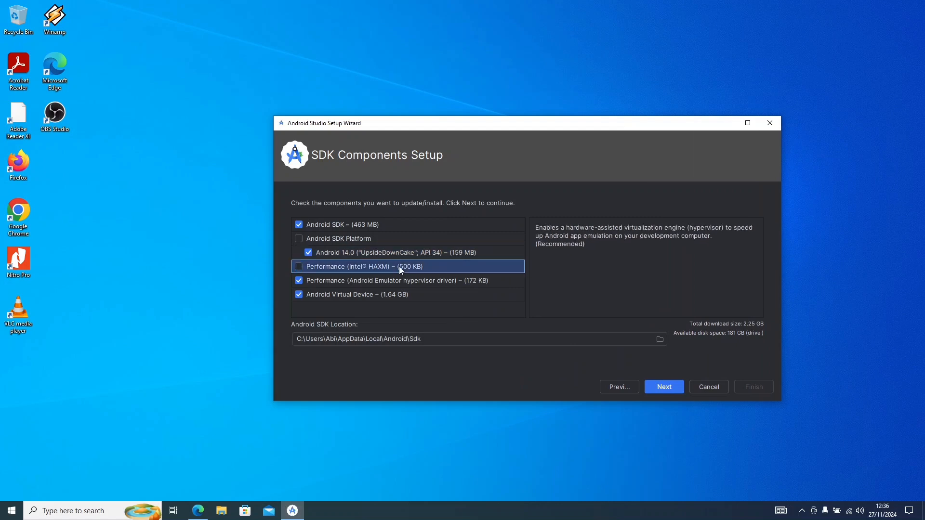
{"action": "left_click", "coordinate": [408, 270]}
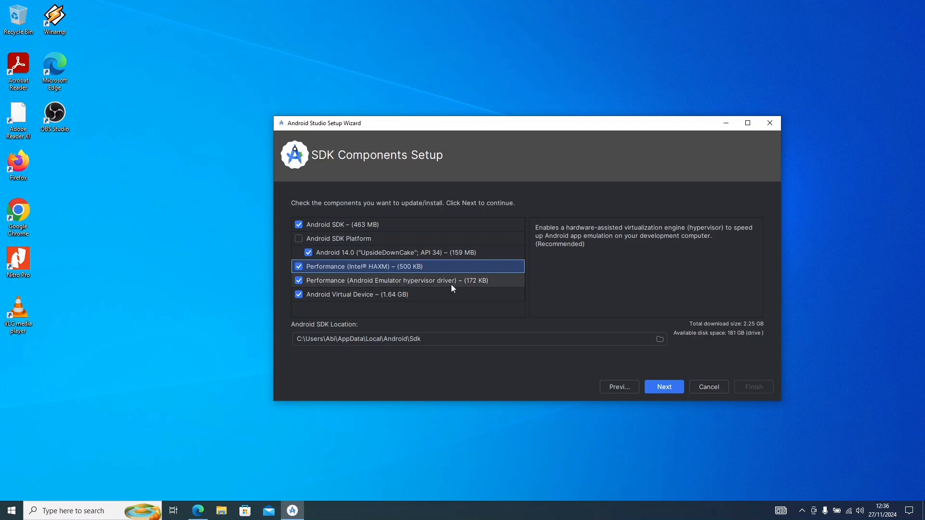
{"action": "left_click", "coordinate": [433, 282]}
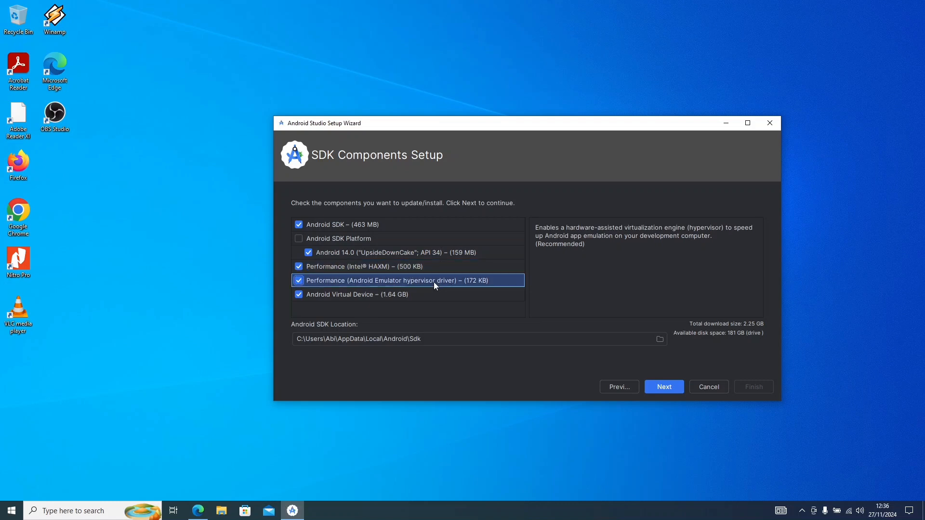
{"action": "left_click", "coordinate": [433, 282]}
{"action": "left_click", "coordinate": [358, 292]}
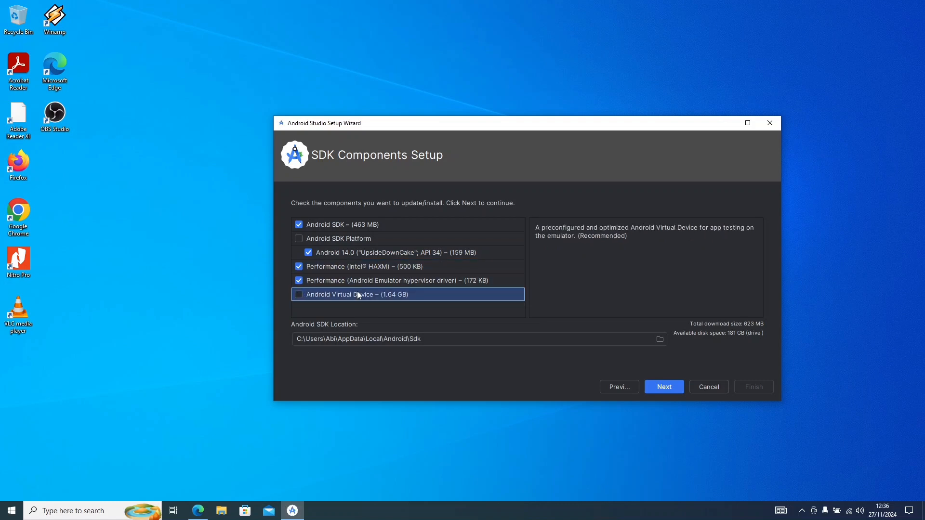
{"action": "left_click", "coordinate": [358, 292]}
{"action": "left_click", "coordinate": [581, 284]}
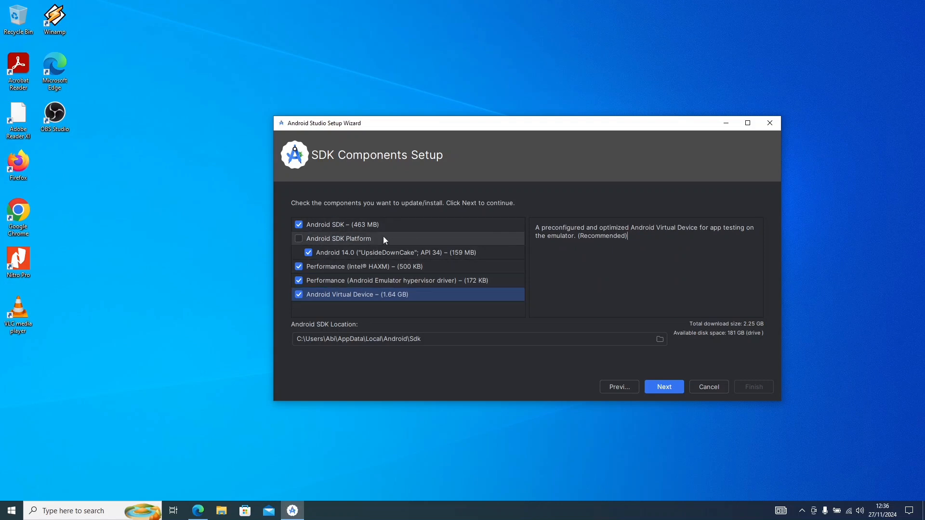
Accept the SDK components, keep the emulator RAM allocation at 2,048 MiB and continue past the hypervisor driver notice.
{"action": "left_click", "coordinate": [665, 386]}
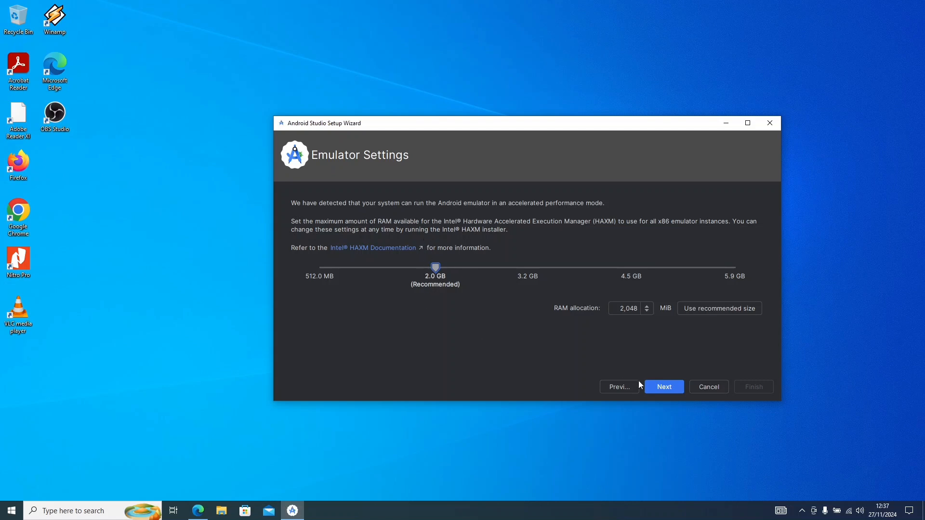
{"action": "left_click", "coordinate": [654, 386]}
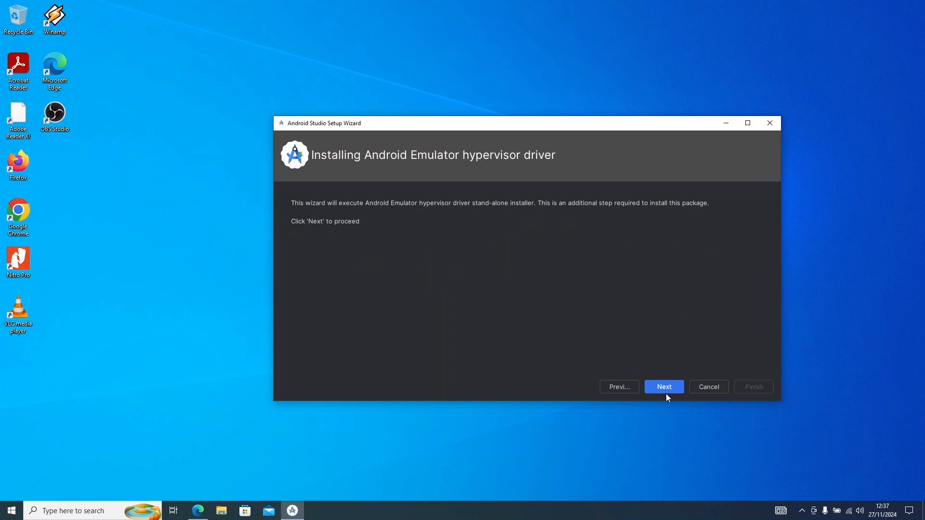
{"action": "left_click", "coordinate": [661, 388]}
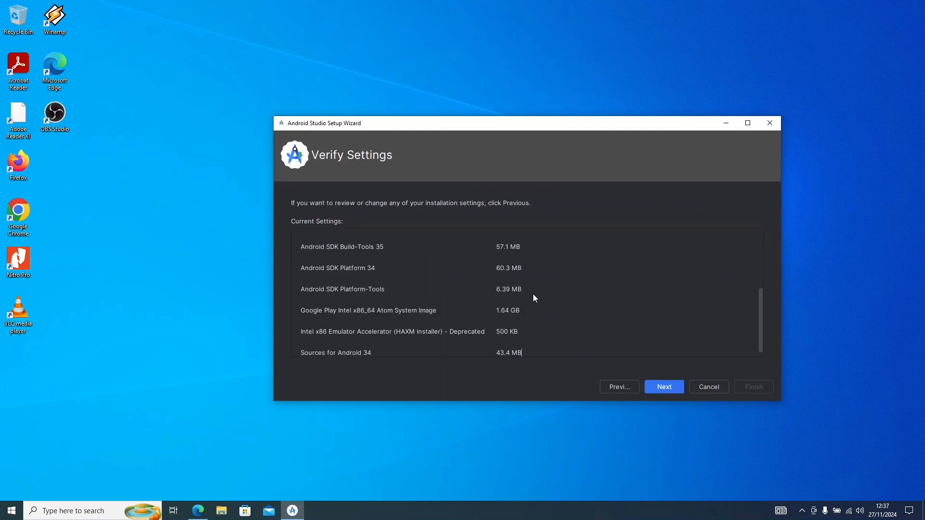
Review the list of SDK components to download and proceed to the license agreement.
{"action": "scroll", "coordinate": [533, 297], "scroll_direction": "up", "scroll_amount": 5}
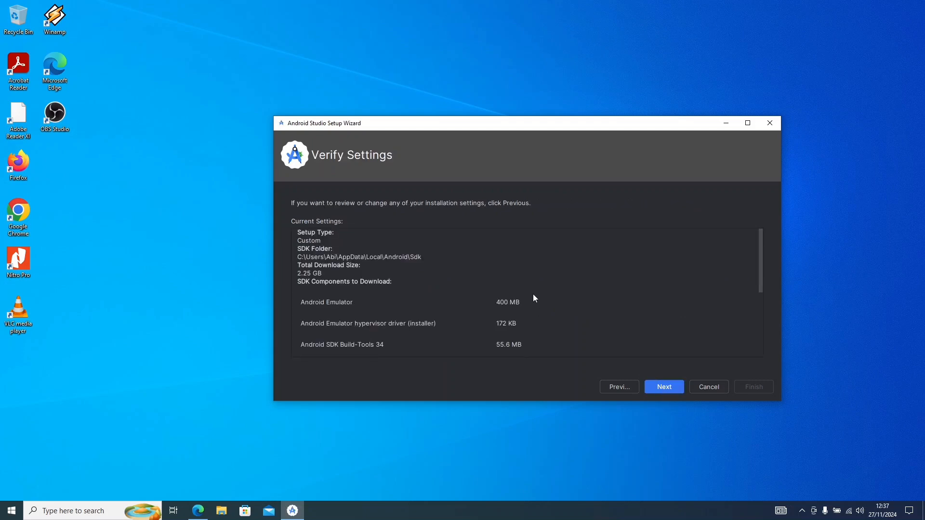
{"action": "scroll", "coordinate": [533, 298], "scroll_direction": "down", "scroll_amount": 5}
{"action": "scroll", "coordinate": [534, 298], "scroll_direction": "up", "scroll_amount": 5}
{"action": "scroll", "coordinate": [534, 298], "scroll_direction": "down", "scroll_amount": 5}
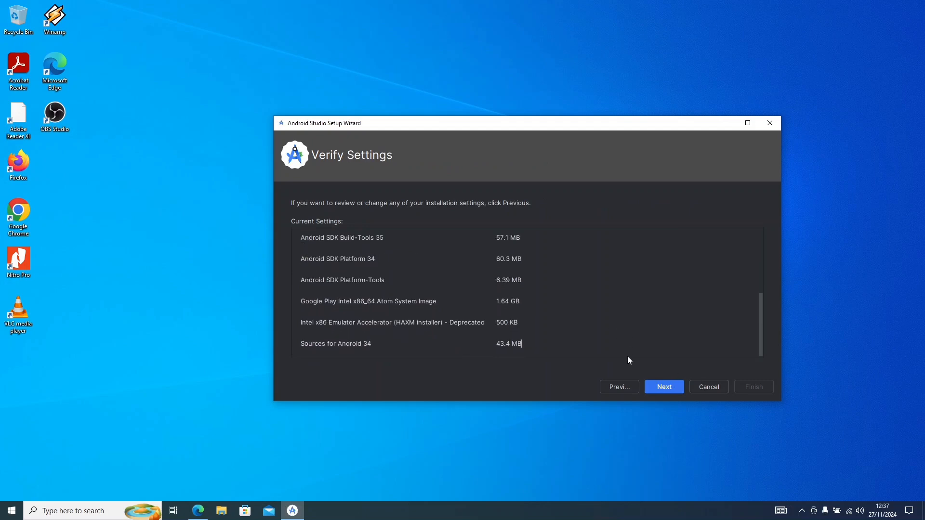
{"action": "left_click", "coordinate": [664, 387]}
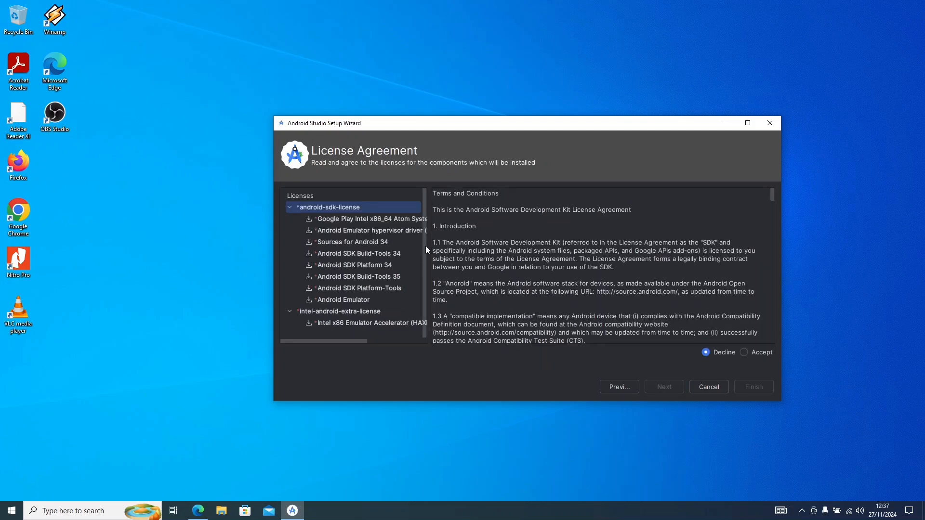
Accept the android-sdk-license and intel-android-extra-license, start the component download and show its details.
{"action": "scroll", "coordinate": [423, 245], "scroll_direction": "down", "scroll_amount": 2}
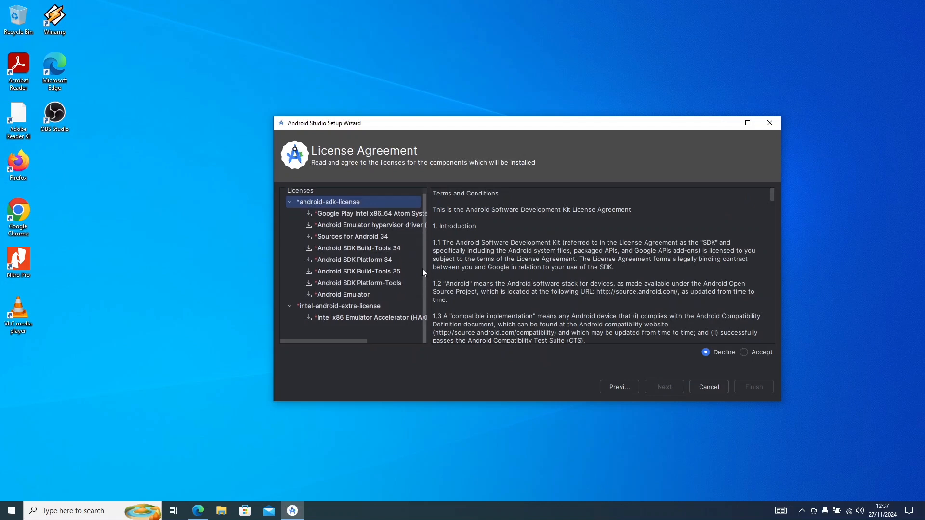
{"action": "left_click", "coordinate": [745, 353]}
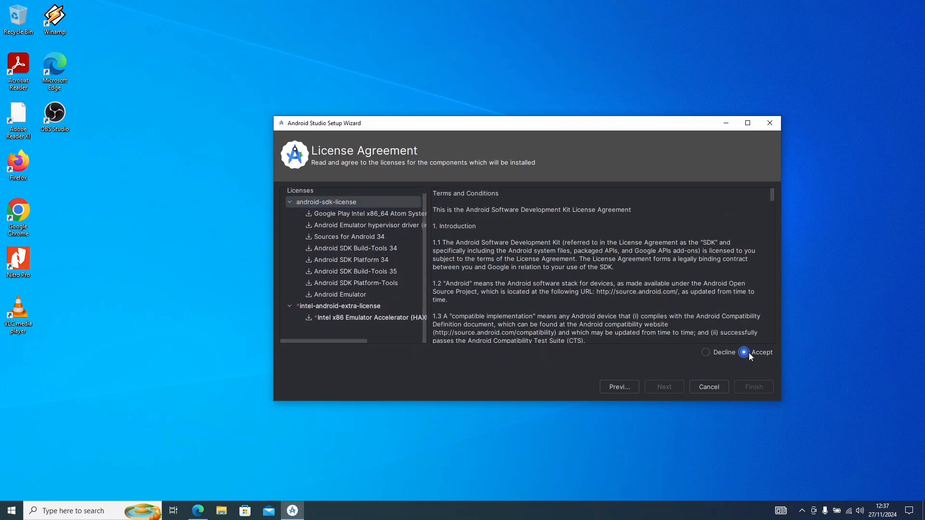
{"action": "left_click", "coordinate": [374, 307]}
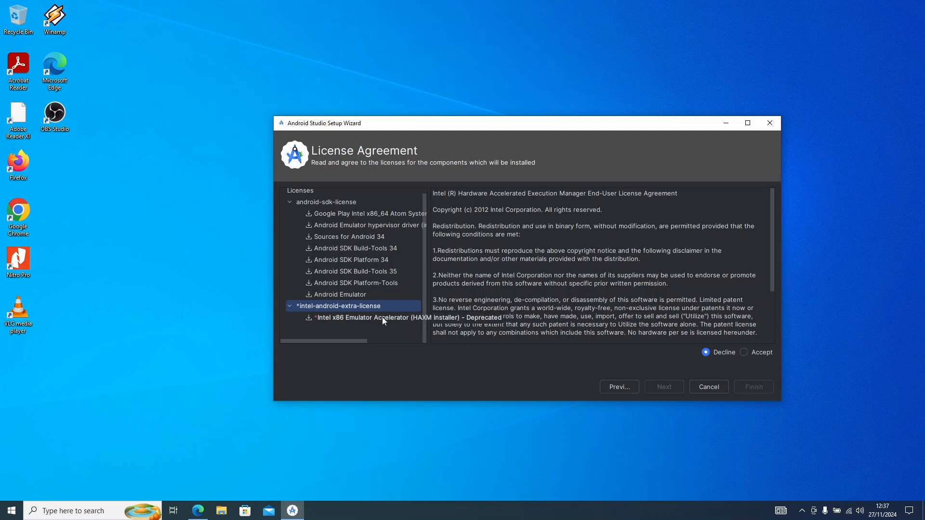
{"action": "left_click", "coordinate": [744, 353]}
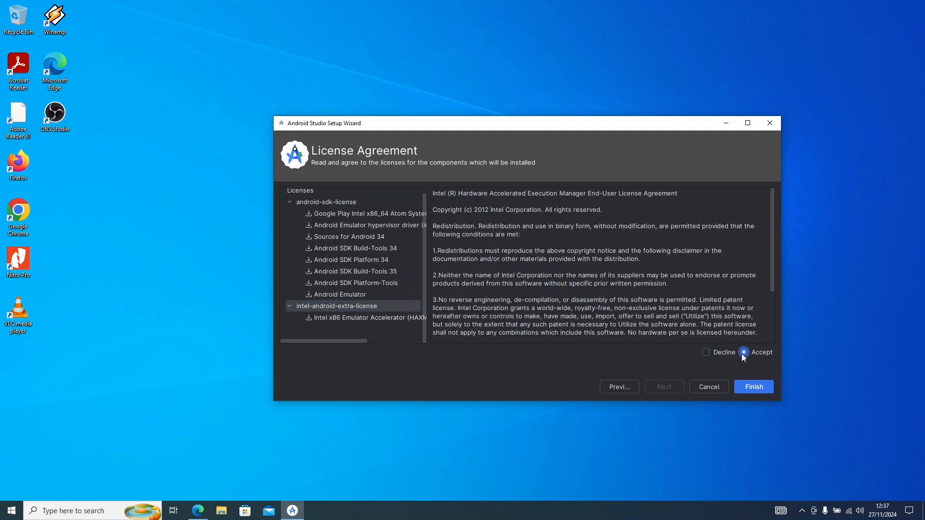
{"action": "left_click", "coordinate": [749, 390]}
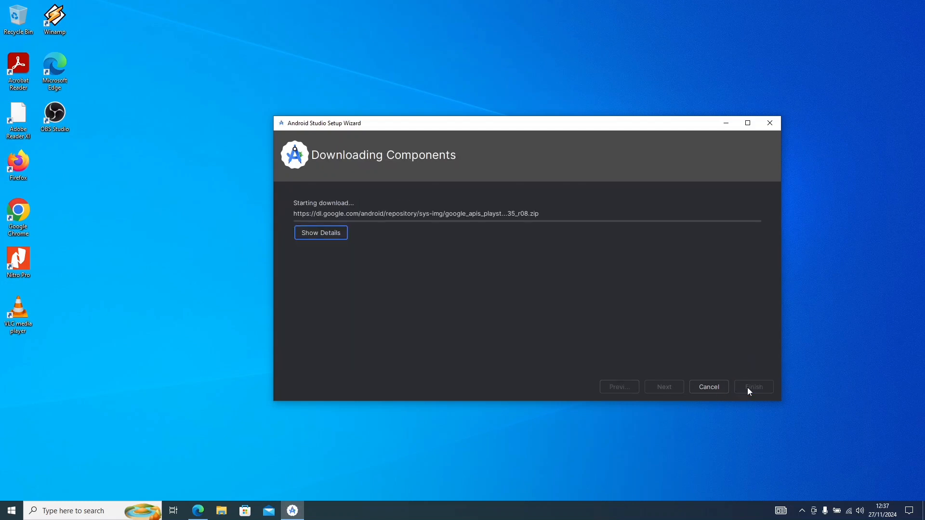
{"action": "left_click", "coordinate": [333, 231]}
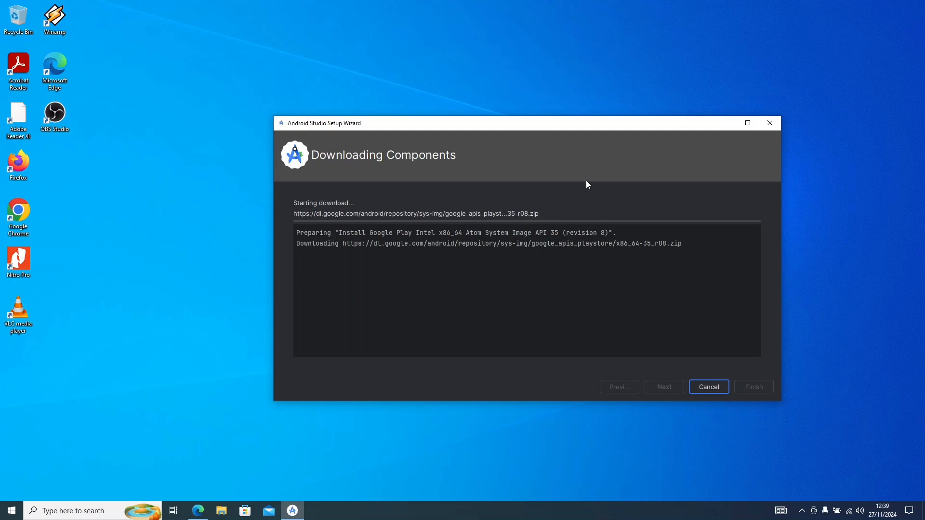
Copy the x86_64-35_r08.zip system image URL from the download details.
{"action": "left_click", "coordinate": [473, 270]}
{"action": "double_click", "coordinate": [547, 244]}
{"action": "left_click", "coordinate": [630, 245]}
{"action": "left_click_drag", "start_coordinate": [700, 242], "coordinate": [292, 248]}
{"action": "left_click", "coordinate": [463, 244]}
{"action": "left_click_drag", "start_coordinate": [694, 247], "coordinate": [343, 242]}
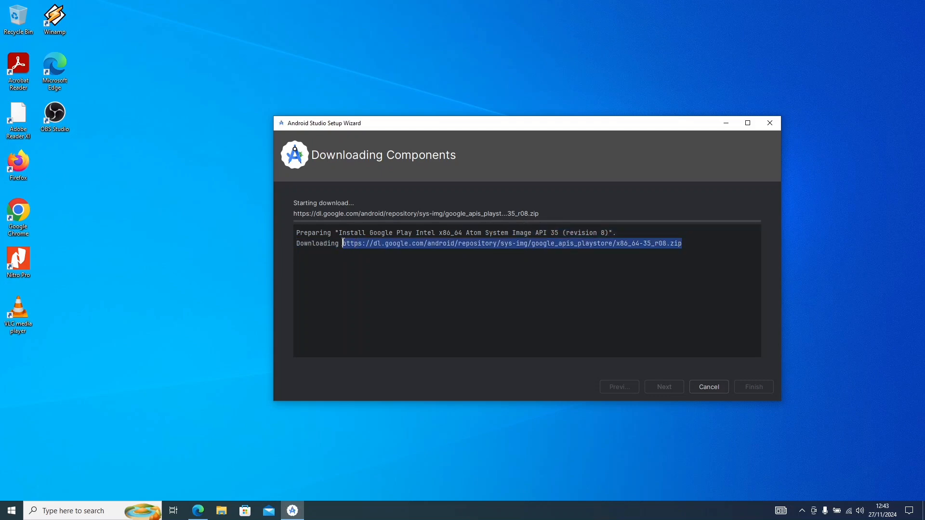
{"action": "right_click", "coordinate": [365, 243]}
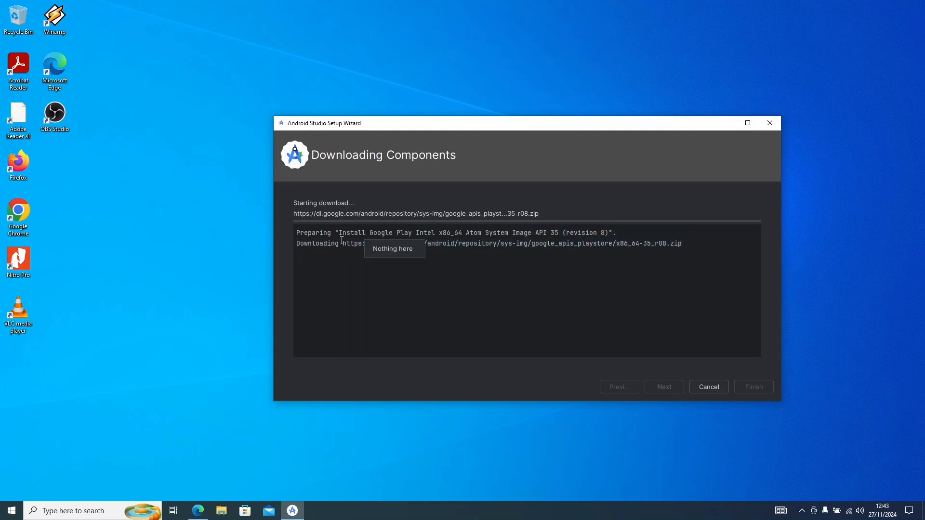
{"action": "left_click", "coordinate": [342, 241]}
{"action": "left_click_drag", "start_coordinate": [340, 243], "coordinate": [683, 243]}
{"action": "right_click", "coordinate": [646, 241]}
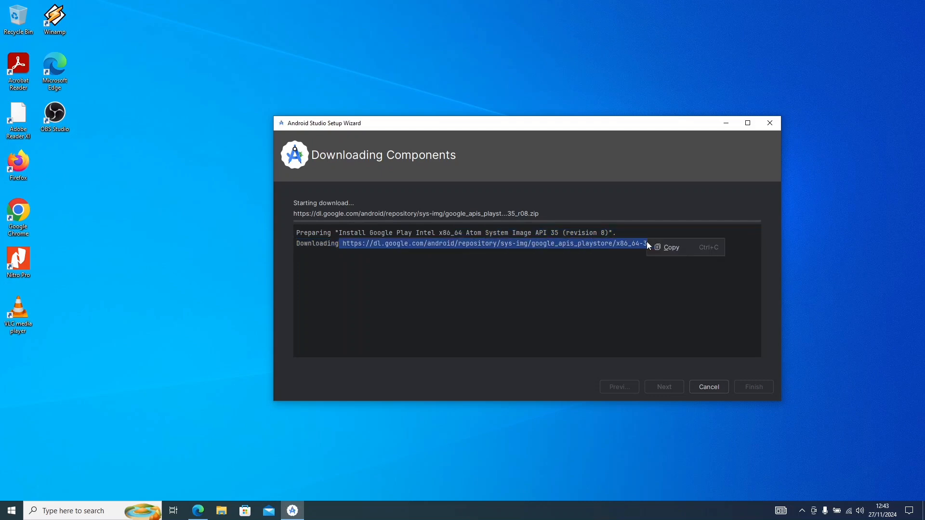
{"action": "left_click", "coordinate": [672, 250]}
Switch to Microsoft Edge, try downloading x86_64-35_r08.zip from the copied URL in a new tab, cancel it and return to the setup wizard.
{"action": "left_click", "coordinate": [198, 507]}
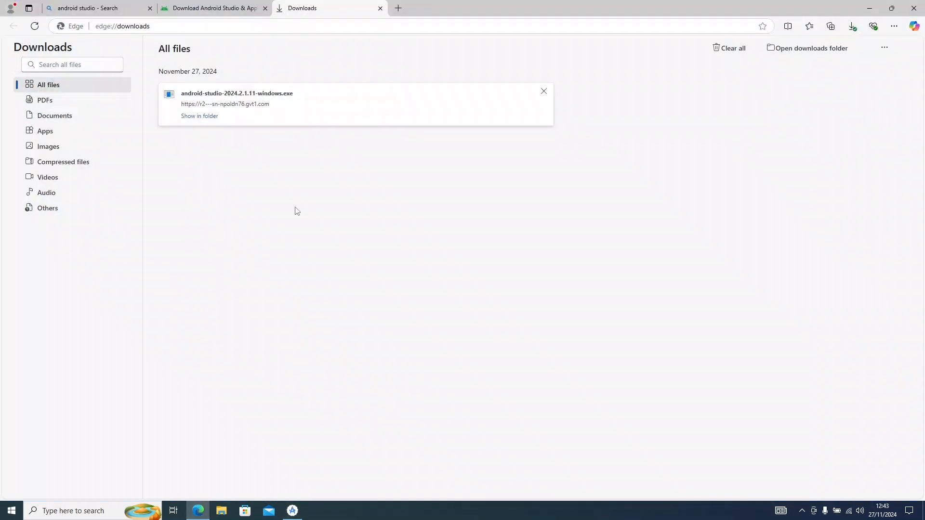
{"action": "left_click", "coordinate": [400, 7]}
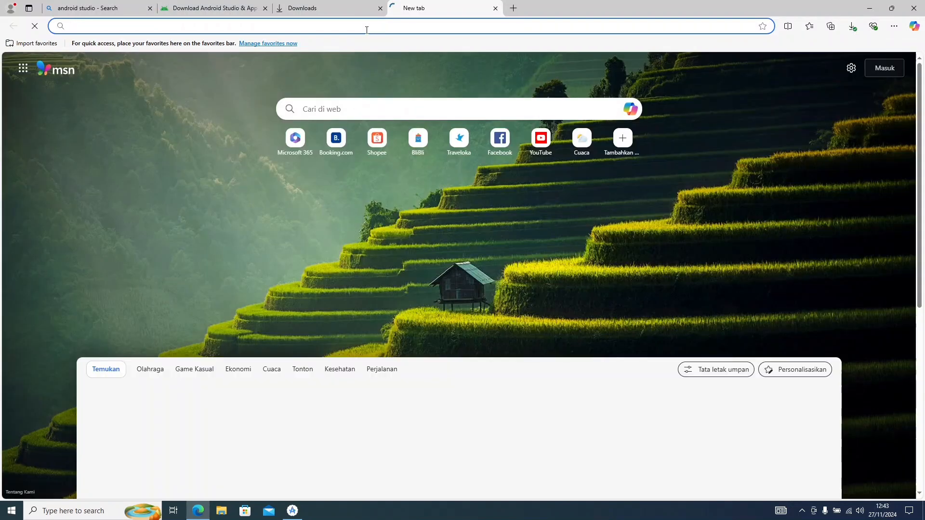
{"action": "key", "text": "ctrl+v"}
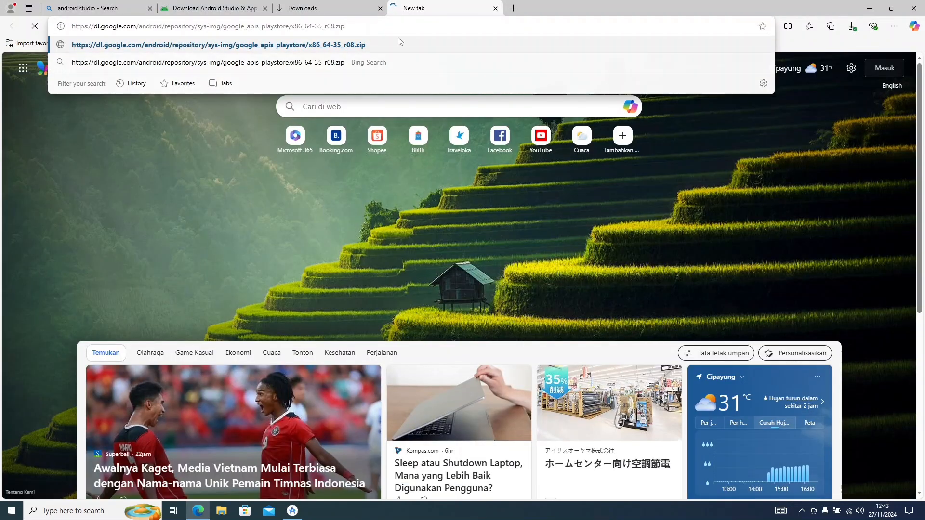
{"action": "key", "text": "Return"}
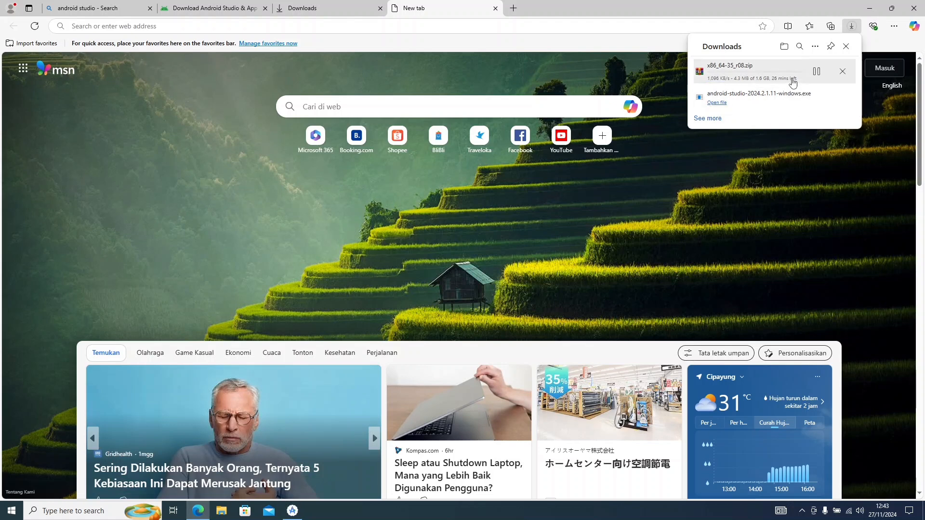
{"action": "left_click", "coordinate": [842, 71]}
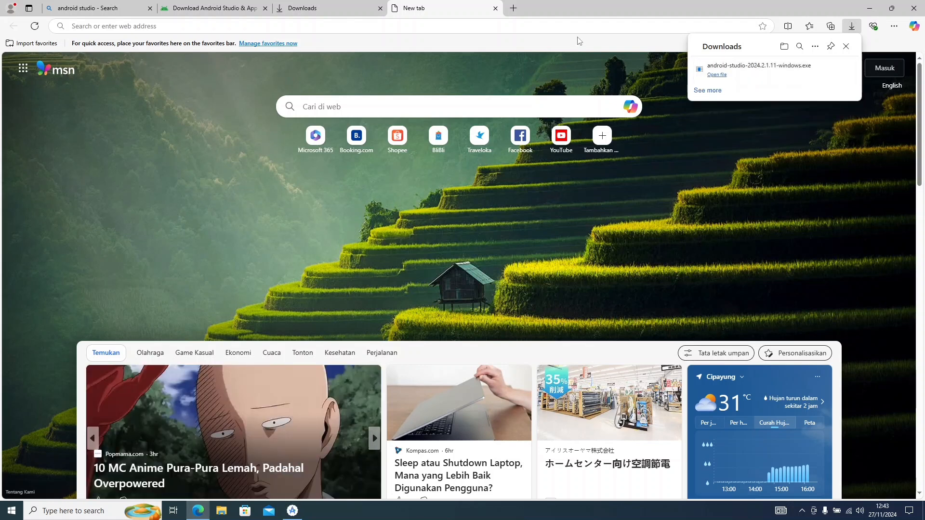
{"action": "left_click", "coordinate": [870, 8]}
{"action": "left_click", "coordinate": [539, 244]}
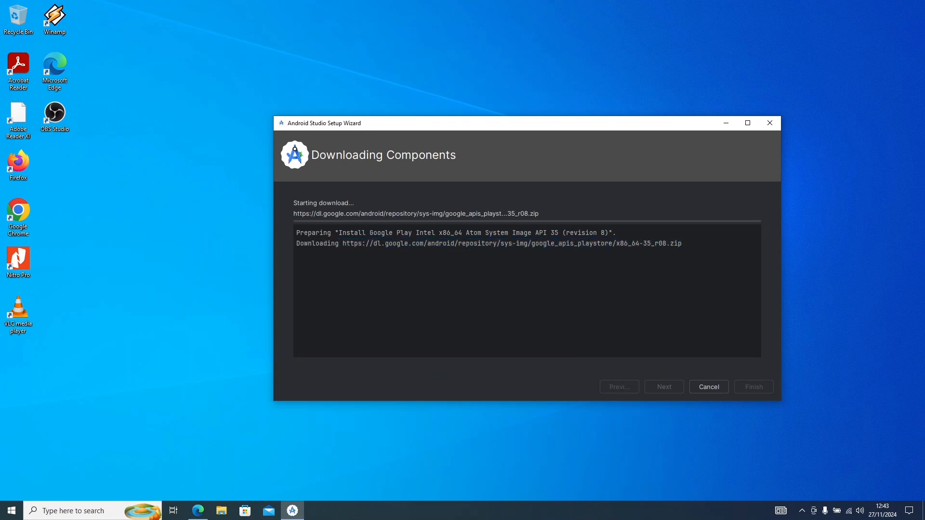
Open Task Manager with full details and check the Wi-Fi network throughput.
{"action": "right_click", "coordinate": [391, 517]}
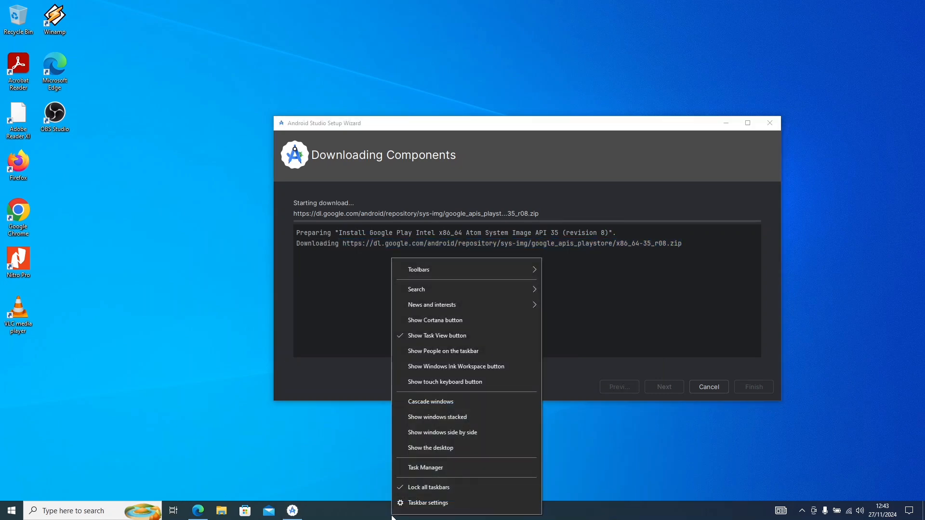
{"action": "left_click", "coordinate": [449, 465]}
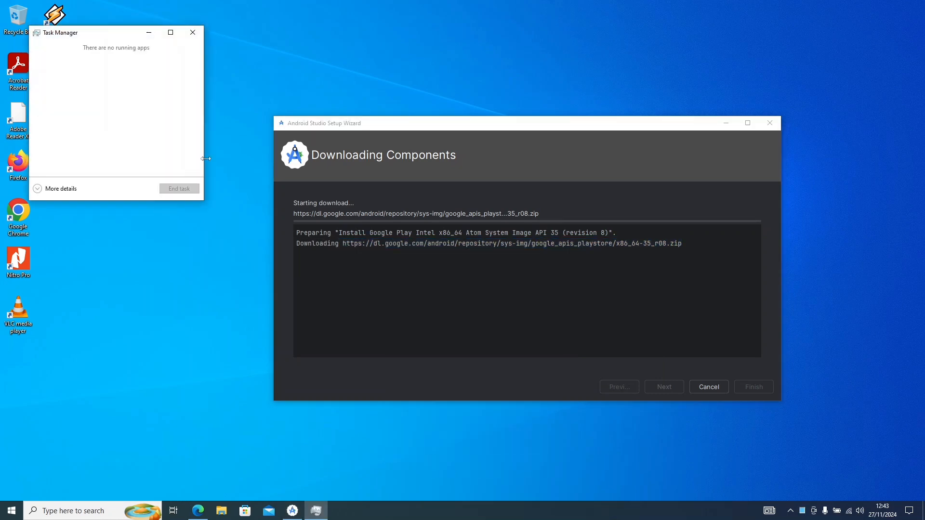
{"action": "left_click", "coordinate": [56, 187]}
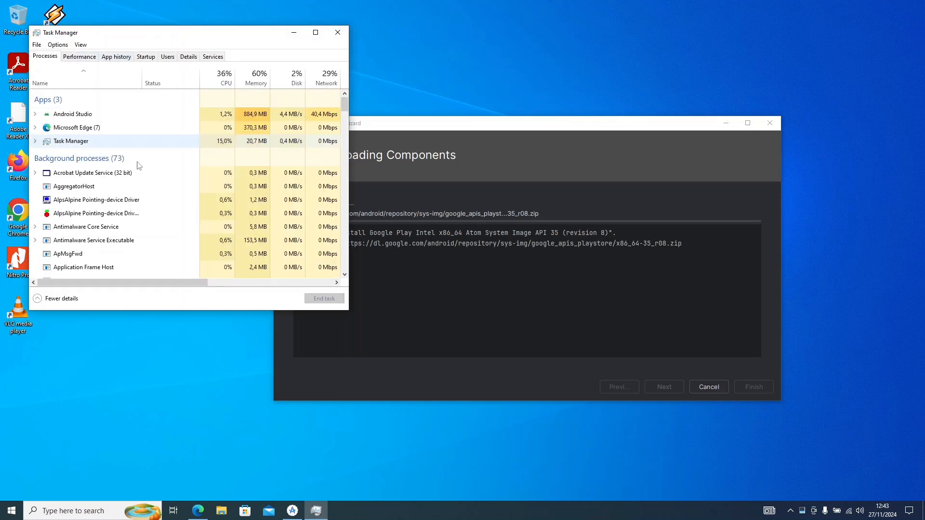
{"action": "left_click", "coordinate": [72, 59]}
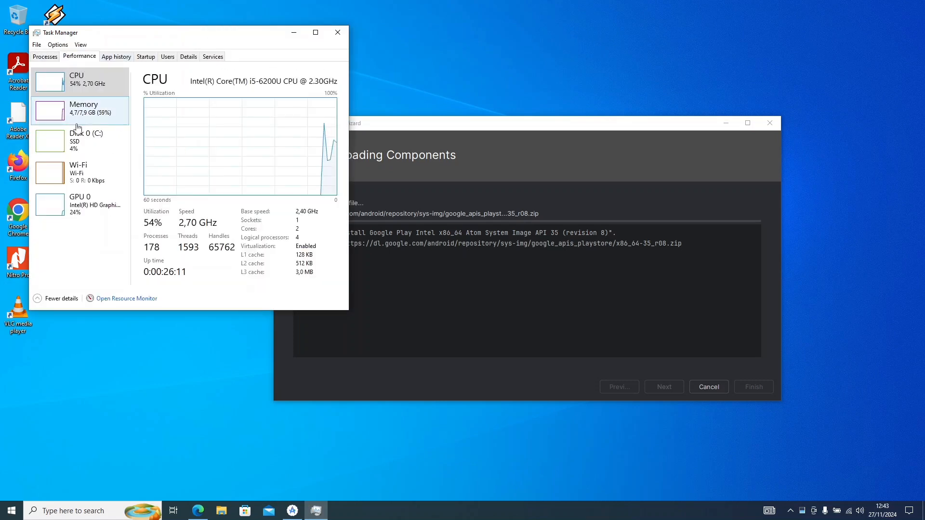
{"action": "left_click", "coordinate": [93, 183]}
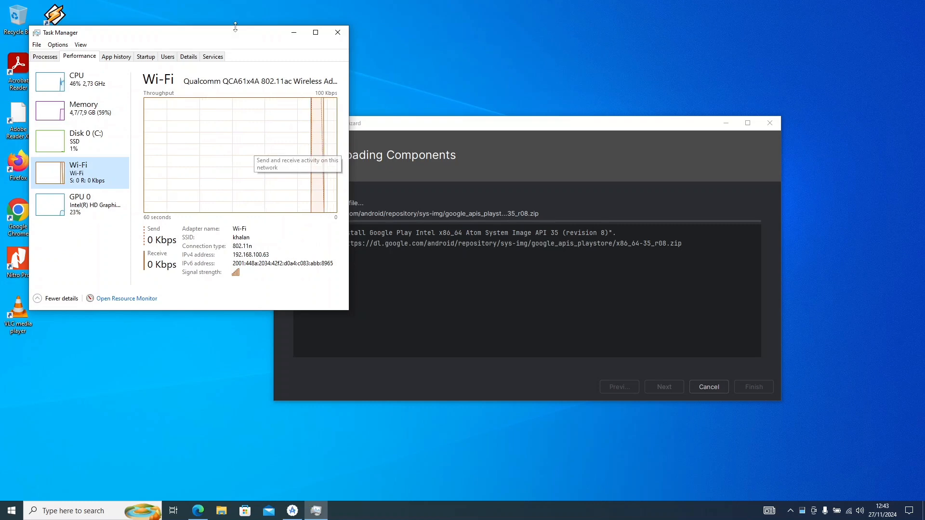
{"action": "left_click_drag", "start_coordinate": [233, 37], "coordinate": [280, 44]}
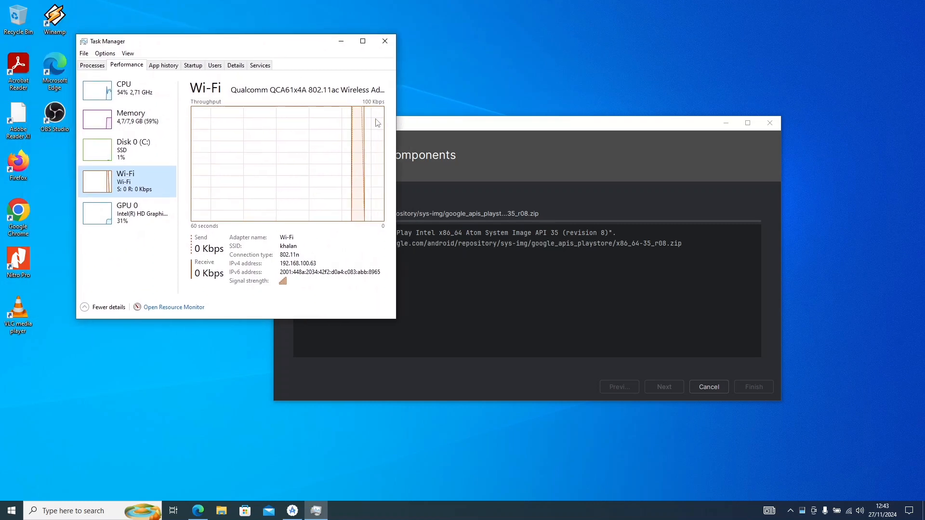
Cancel the component download in the setup wizard and finish the wizard to reach the welcome screen.
{"action": "left_click", "coordinate": [583, 261]}
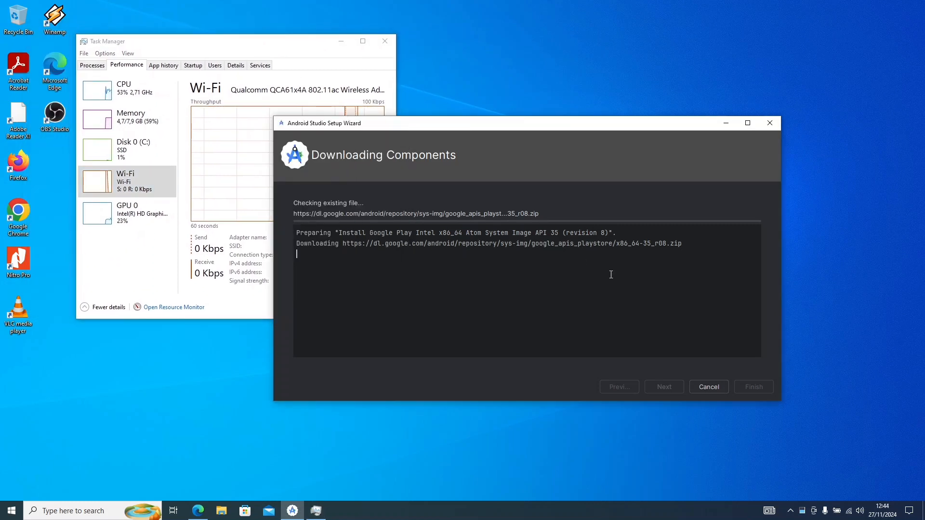
{"action": "left_click", "coordinate": [714, 386]}
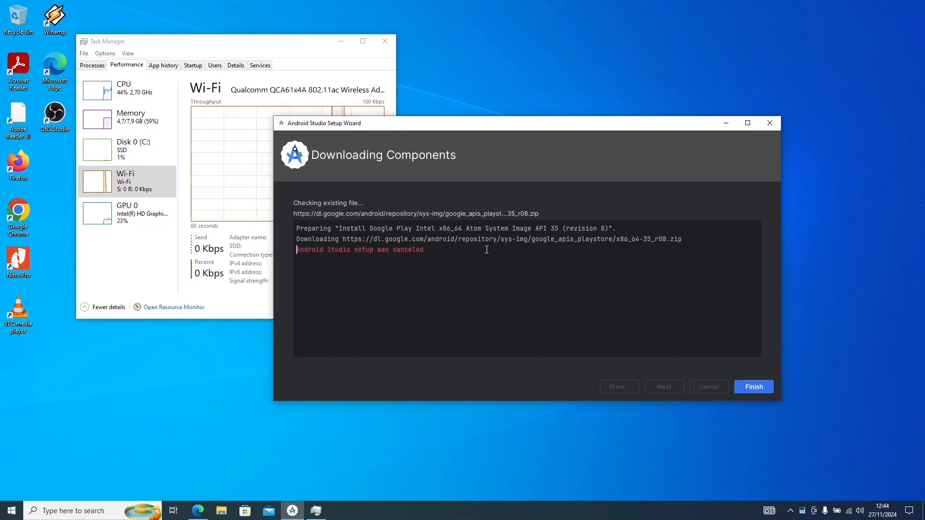
{"action": "left_click", "coordinate": [750, 386]}
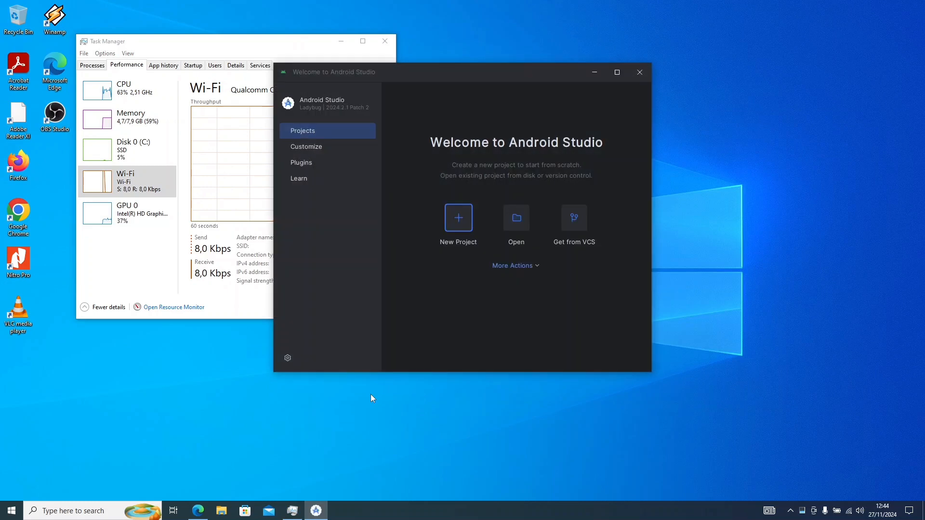
Examine the welcome screen's options and additional actions, including the update check, Virtual Device Manager and SDK Manager entries.
{"action": "left_click", "coordinate": [287, 358]}
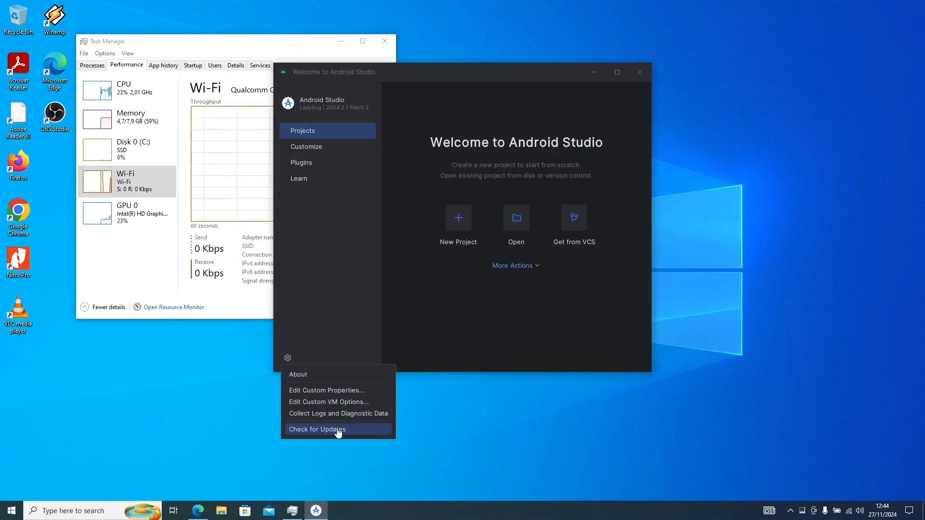
{"action": "left_click", "coordinate": [394, 282]}
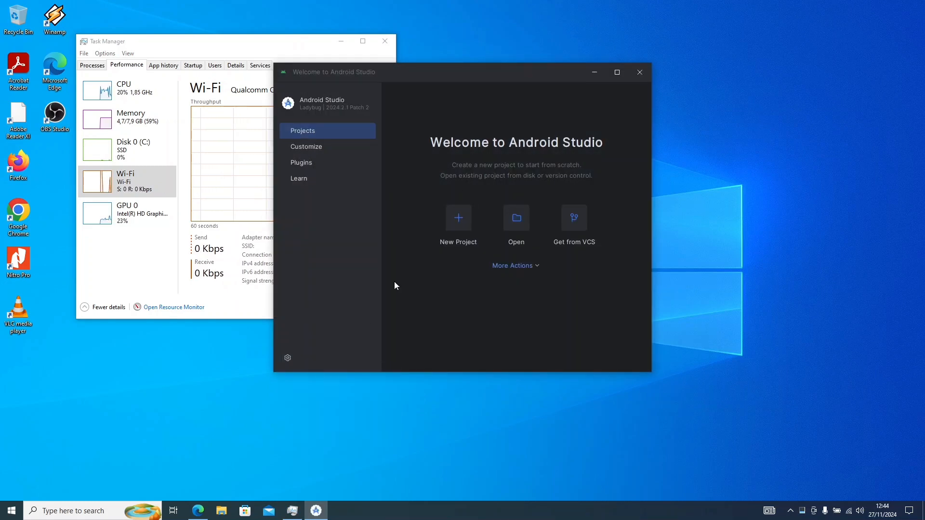
{"action": "left_click", "coordinate": [534, 266]}
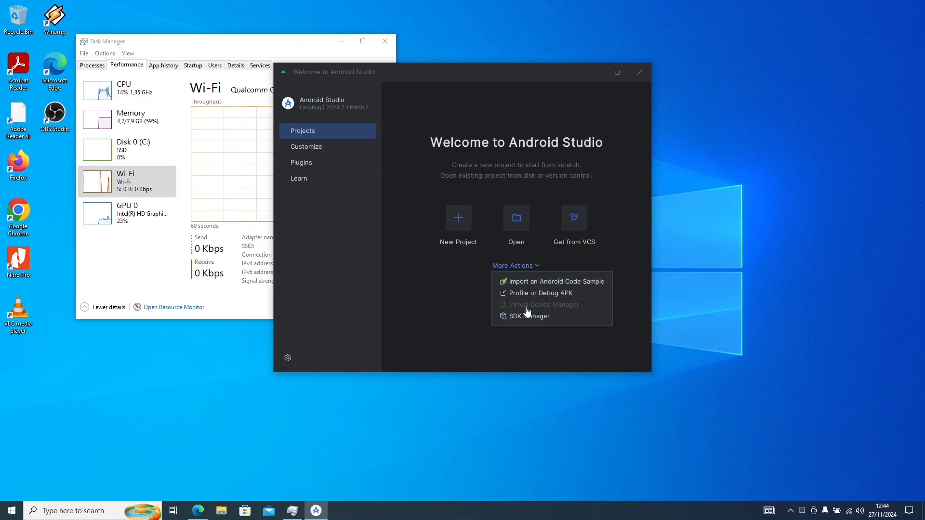
{"action": "left_click", "coordinate": [426, 298]}
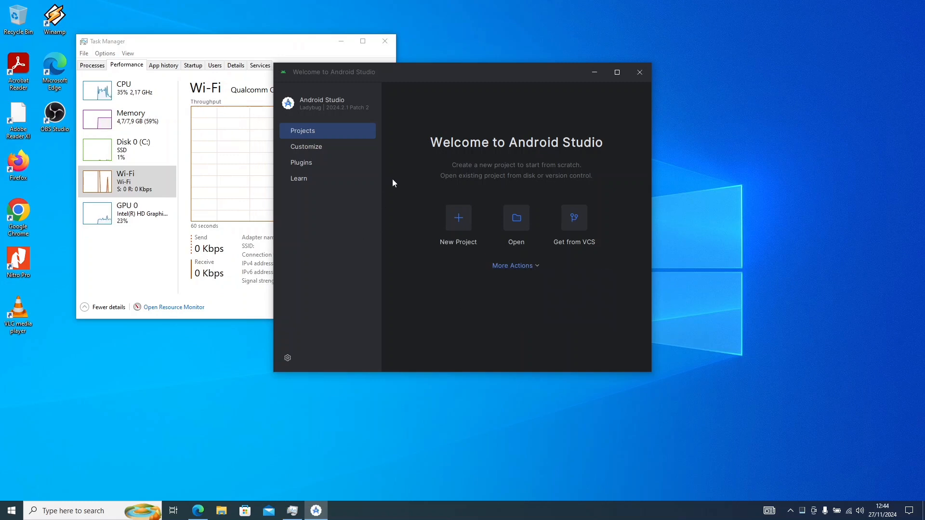
{"action": "left_click_drag", "start_coordinate": [470, 71], "coordinate": [525, 71]}
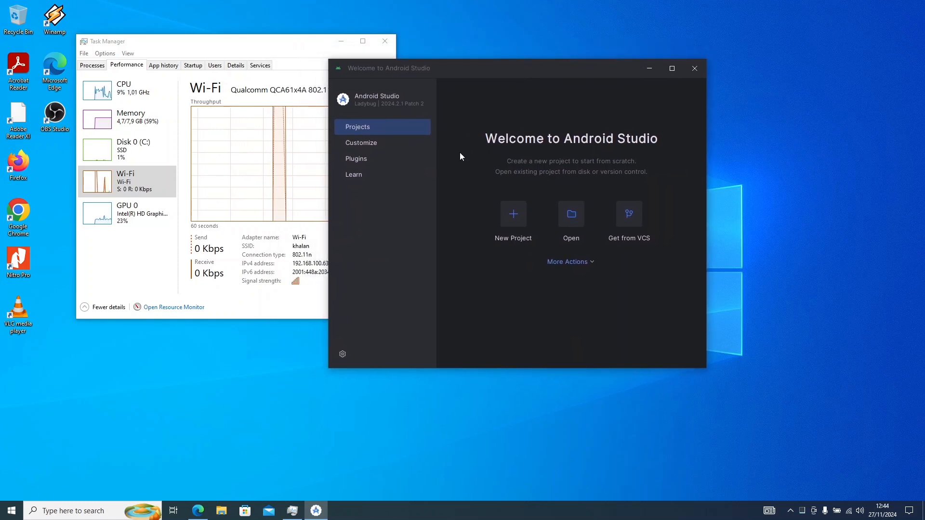
{"action": "left_click", "coordinate": [592, 262]}
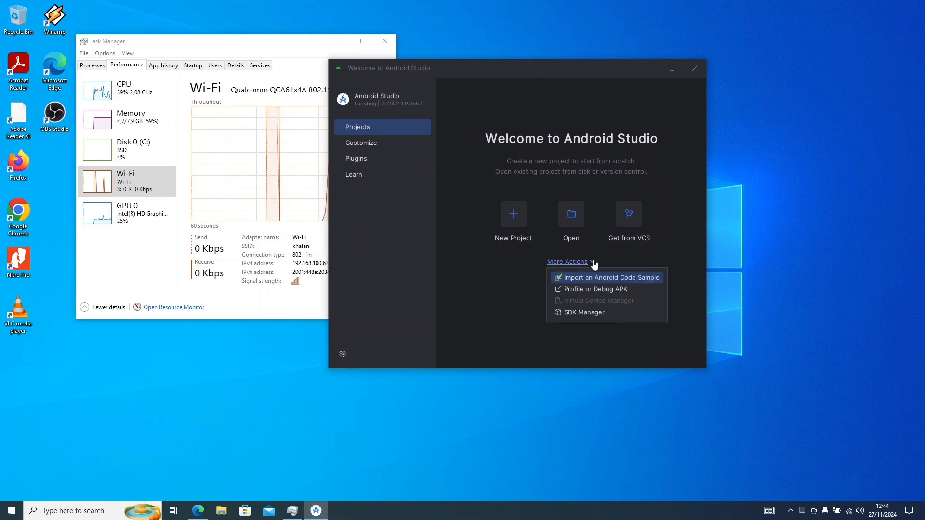
{"action": "left_click", "coordinate": [534, 303]}
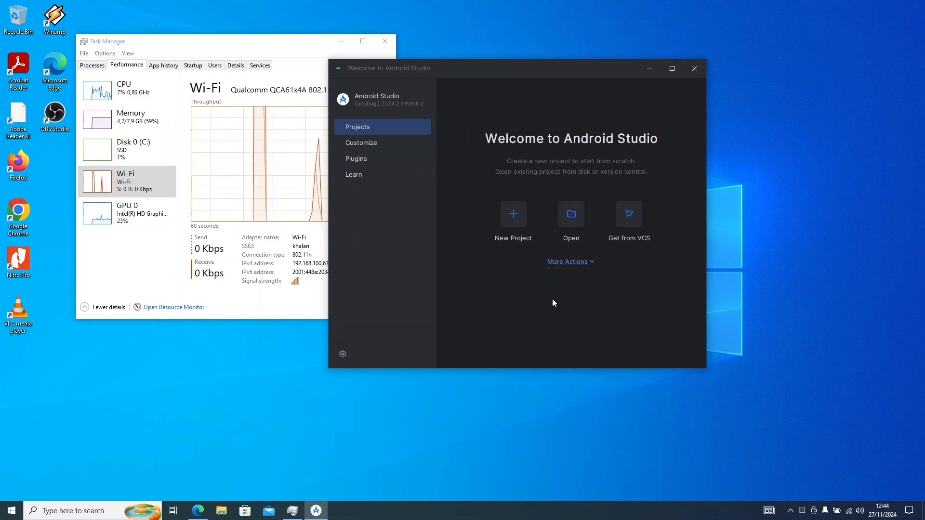
{"action": "left_click", "coordinate": [592, 263]}
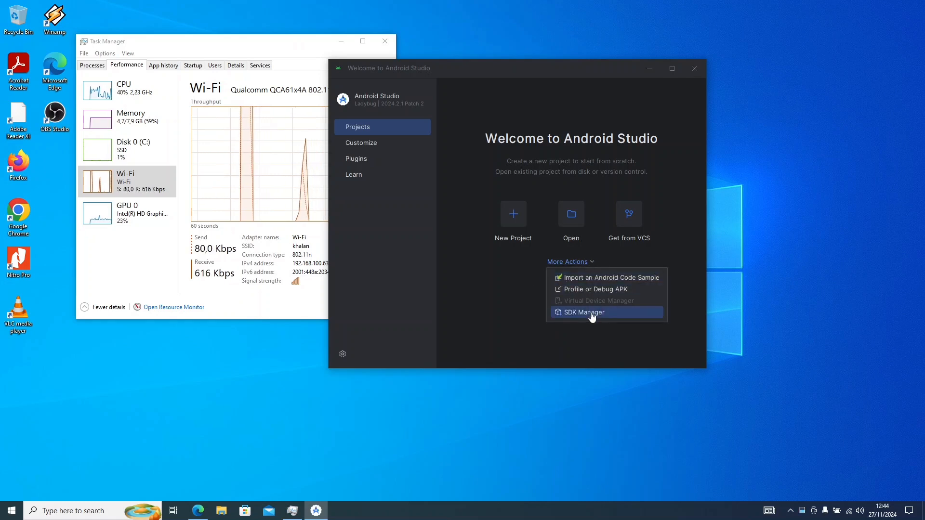
{"action": "left_click", "coordinate": [341, 354]}
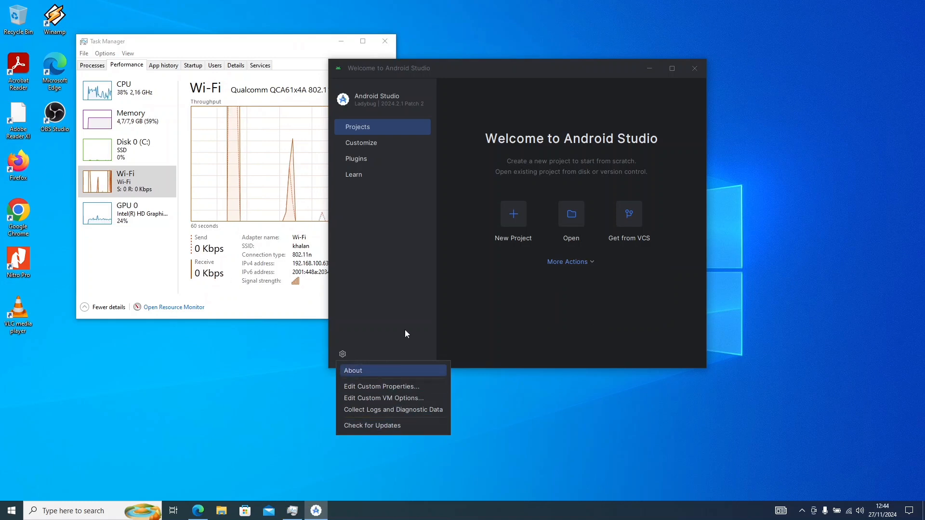
{"action": "left_click", "coordinate": [405, 245]}
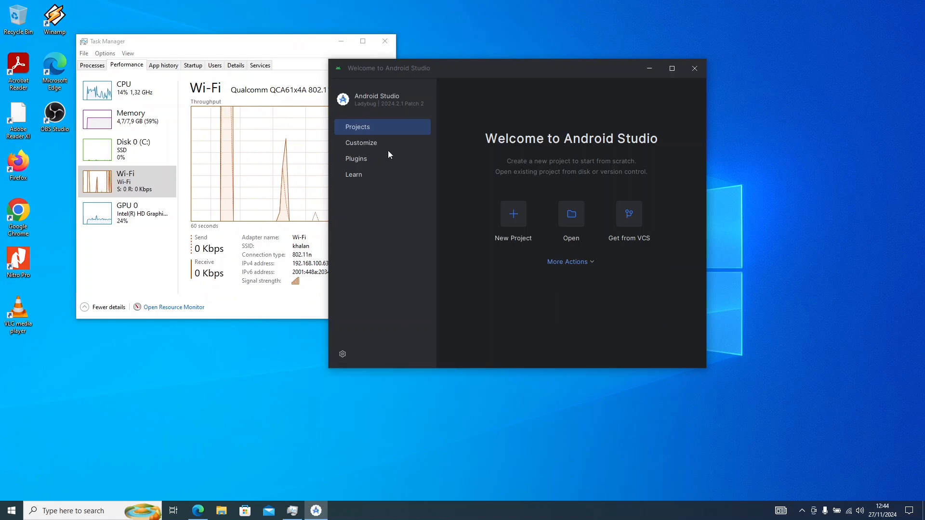
Glance at the customization options, open the SDK Manager from the welcome screen and look through the SDK platform list.
{"action": "left_click", "coordinate": [378, 141]}
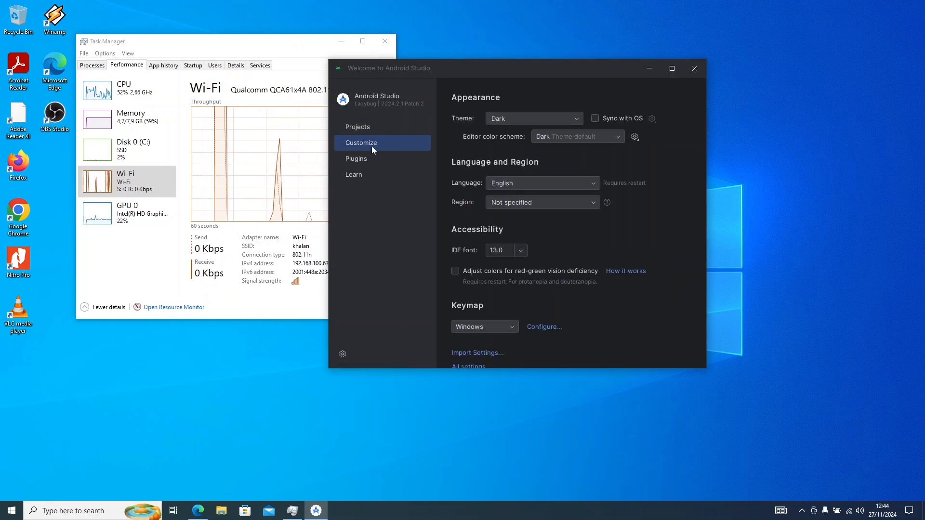
{"action": "left_click", "coordinate": [388, 124]}
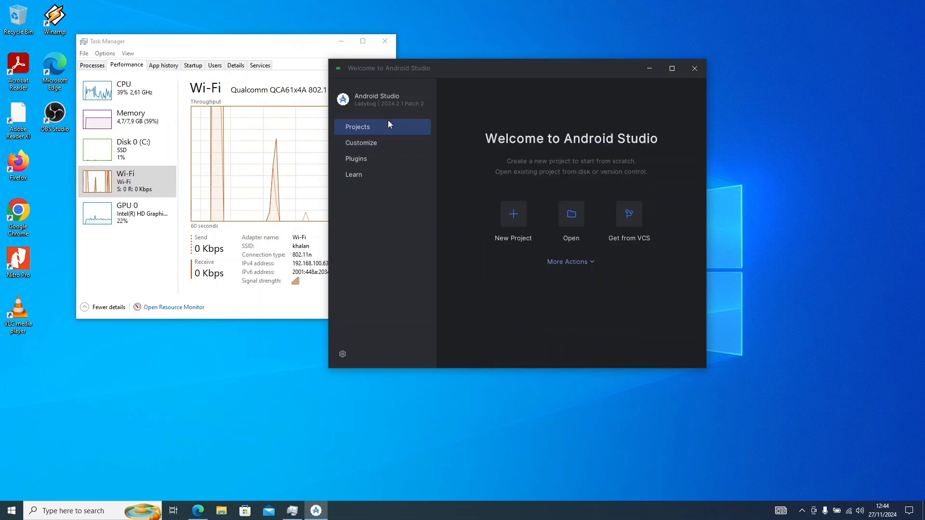
{"action": "left_click", "coordinate": [592, 264]}
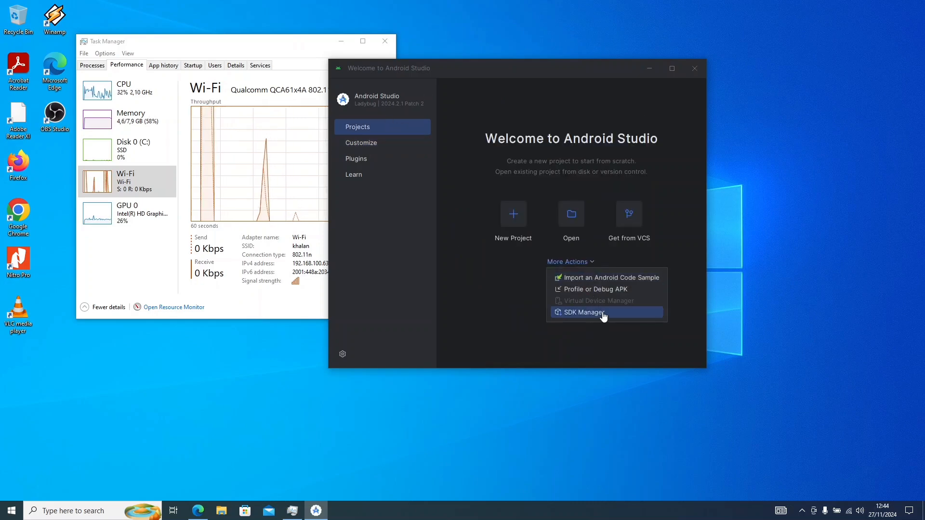
{"action": "left_click", "coordinate": [602, 312]}
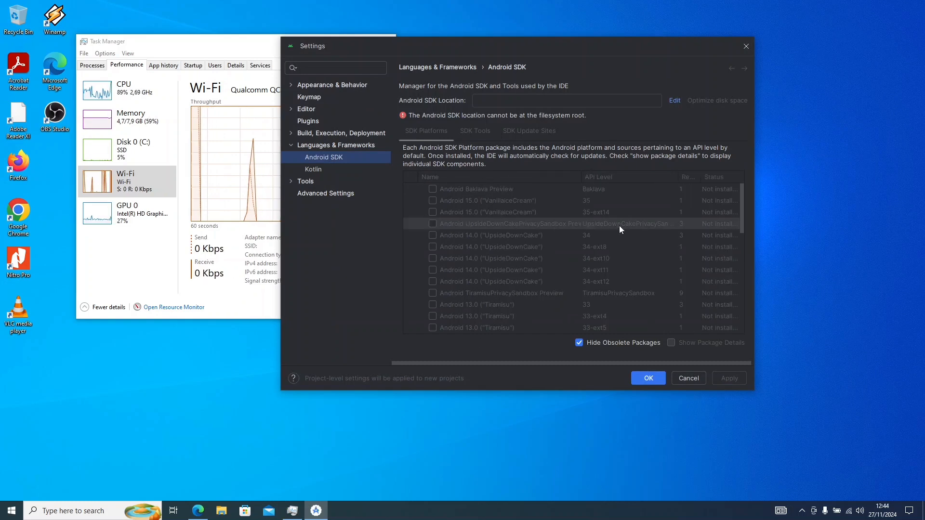
{"action": "left_click_drag", "start_coordinate": [742, 201], "coordinate": [738, 178]}
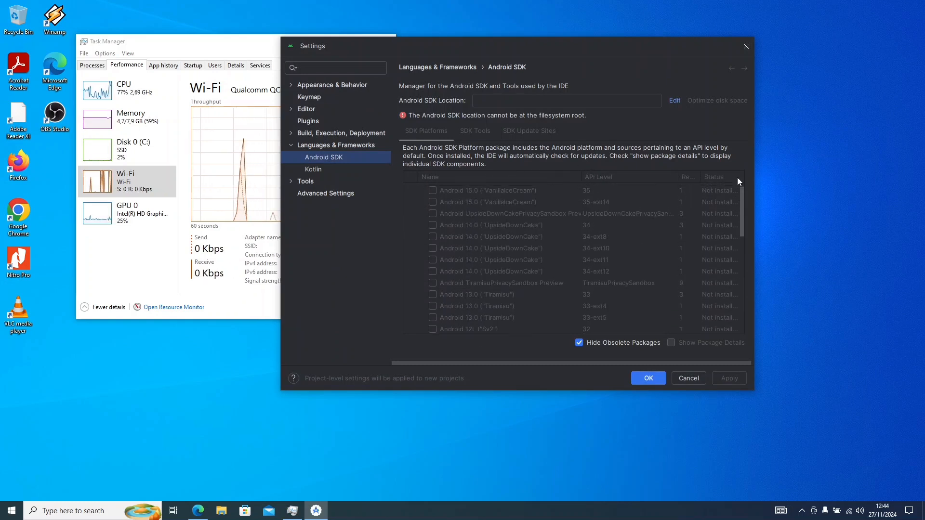
{"action": "left_click", "coordinate": [674, 100]}
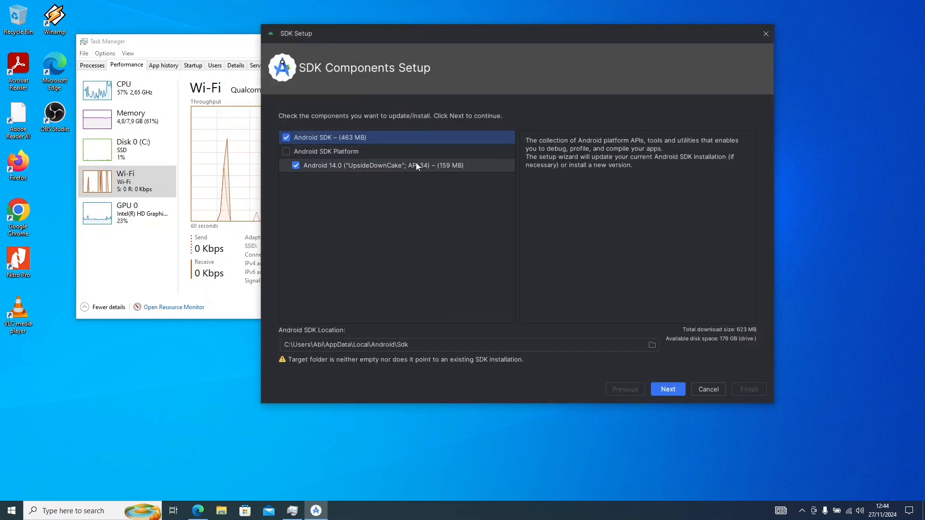
{"action": "left_click", "coordinate": [465, 167]}
{"action": "left_click", "coordinate": [449, 138]}
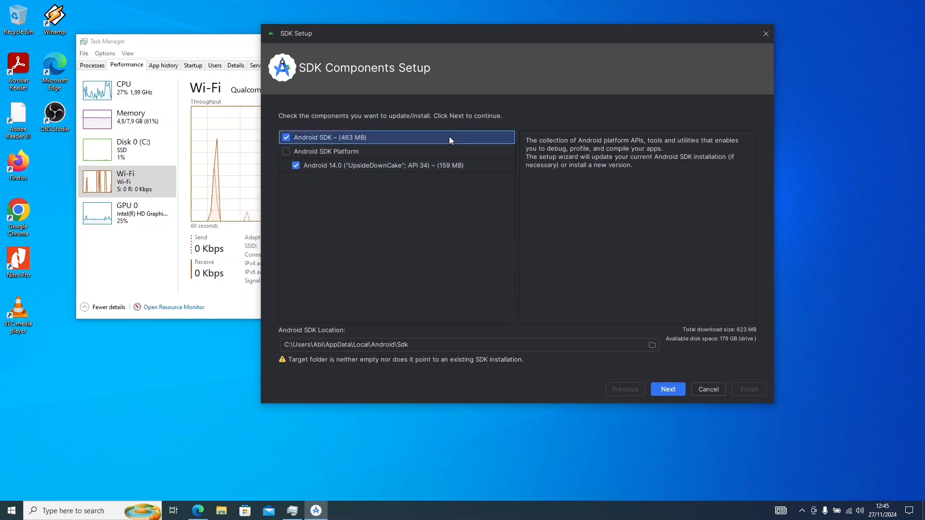
{"action": "left_click", "coordinate": [710, 391]}
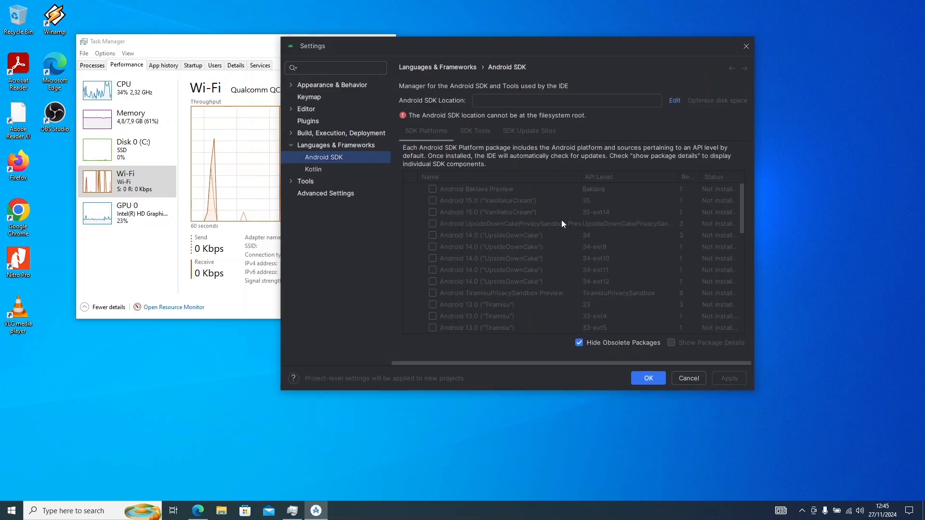
Edit the Android SDK location and start installing the Android SDK and Android 14.0 (API 34) components into the proposed folder.
{"action": "left_click", "coordinate": [675, 101]}
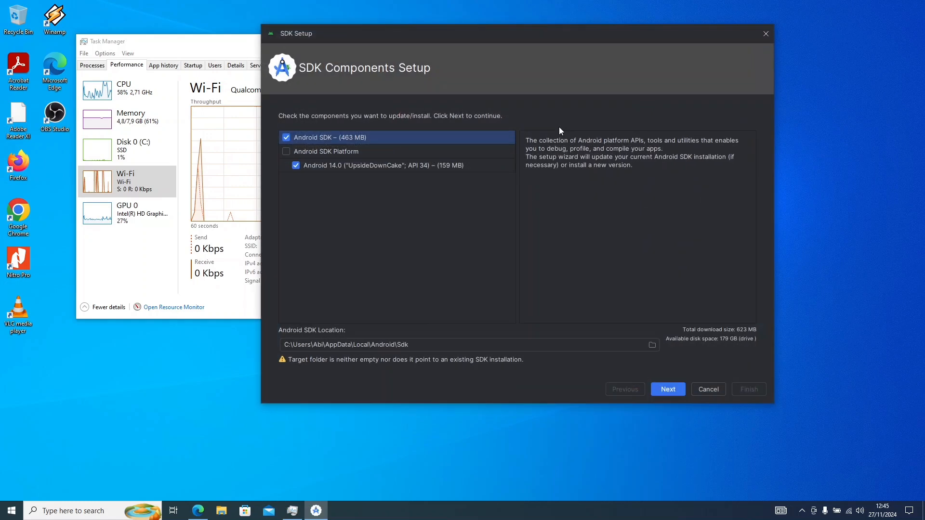
{"action": "left_click", "coordinate": [675, 389]}
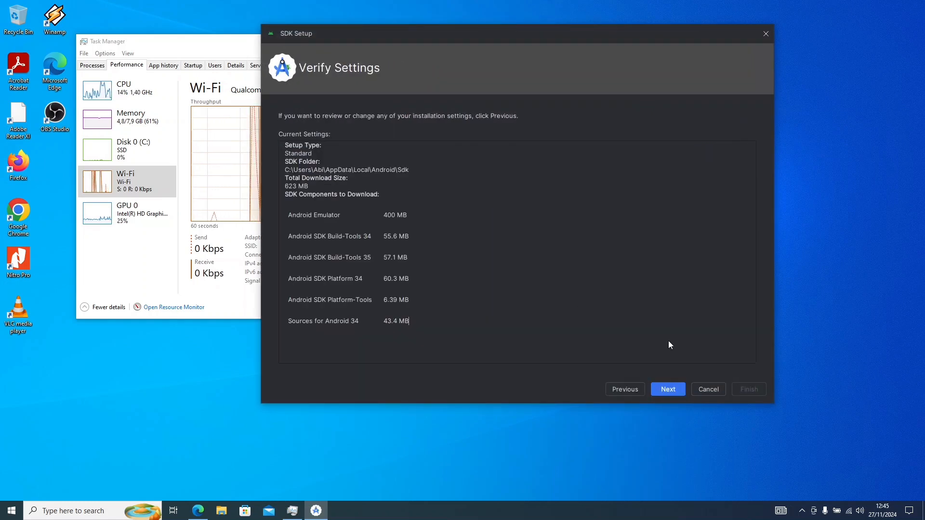
{"action": "left_click", "coordinate": [667, 390]}
Check the component download log against the Wi-Fi throughput in Task Manager.
{"action": "left_click", "coordinate": [299, 138]}
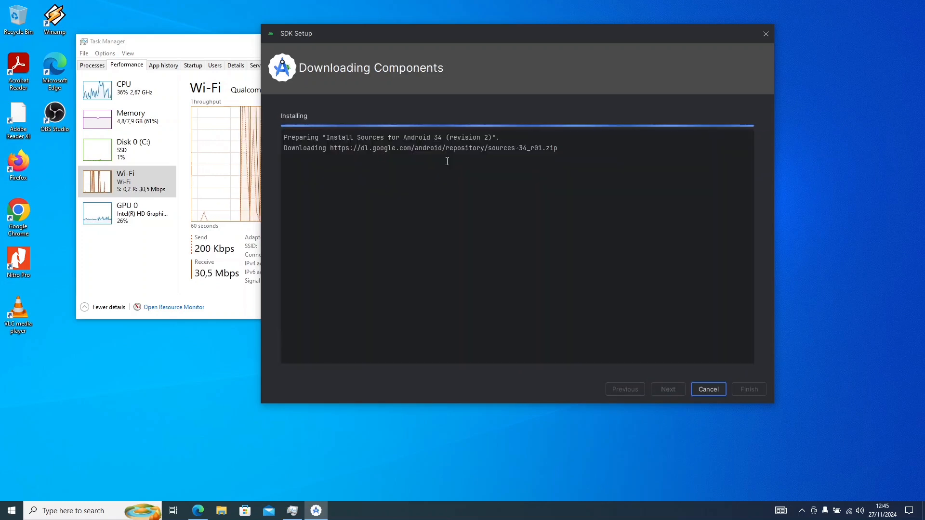
{"action": "left_click", "coordinate": [537, 135]}
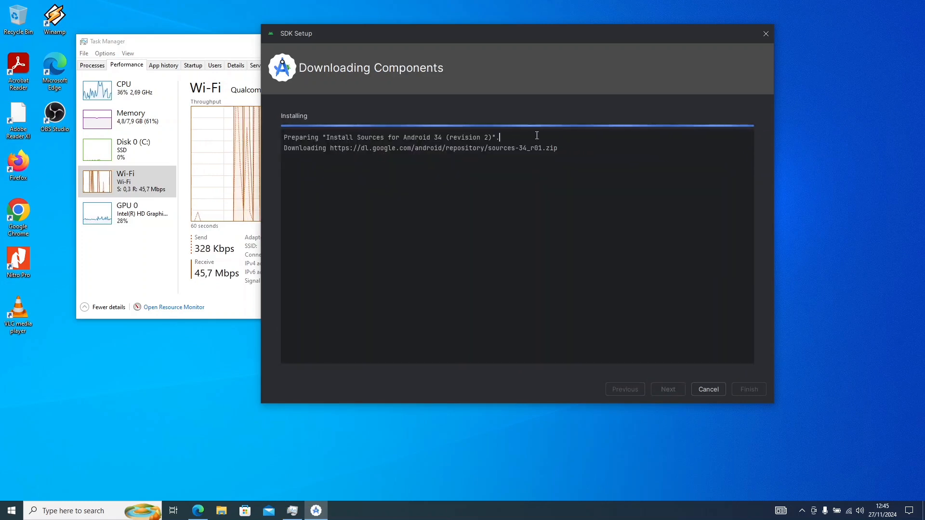
{"action": "left_click", "coordinate": [570, 147]}
{"action": "left_click", "coordinate": [535, 137]}
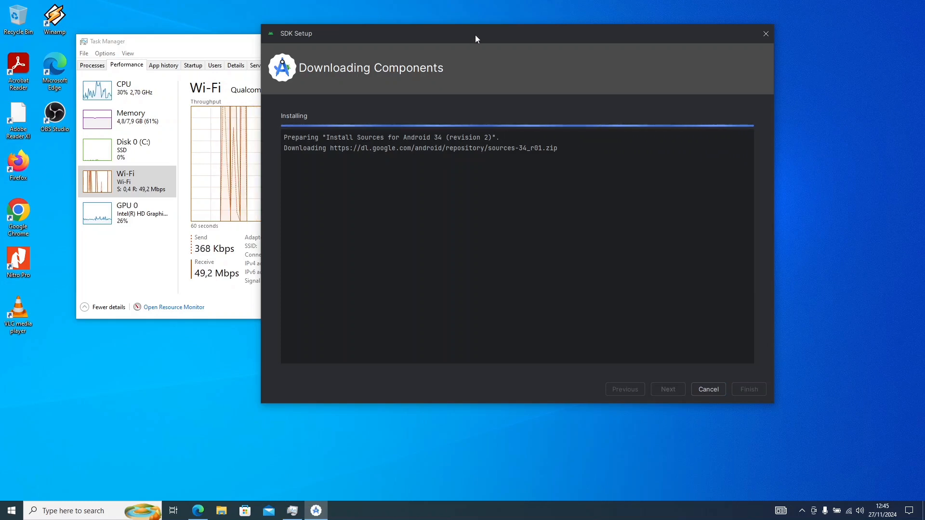
{"action": "left_click_drag", "start_coordinate": [476, 34], "coordinate": [496, 38]}
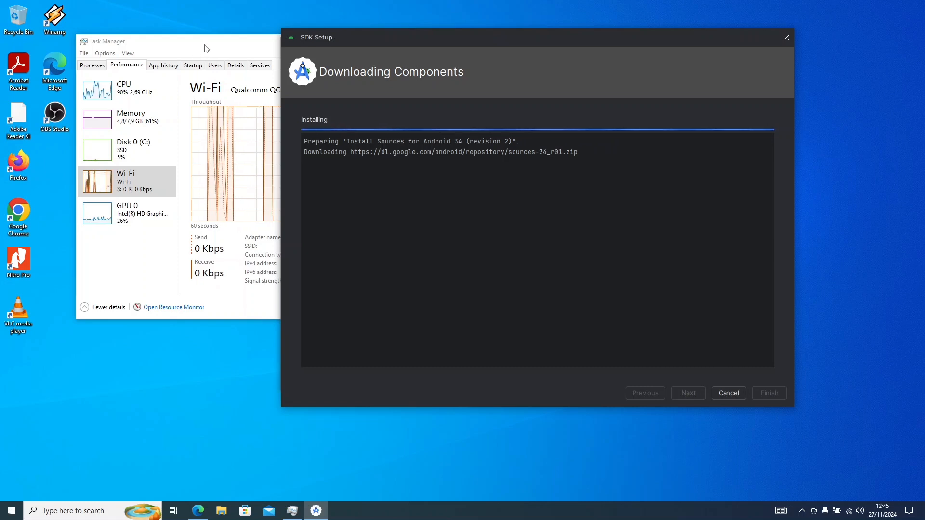
{"action": "left_click", "coordinate": [193, 51]}
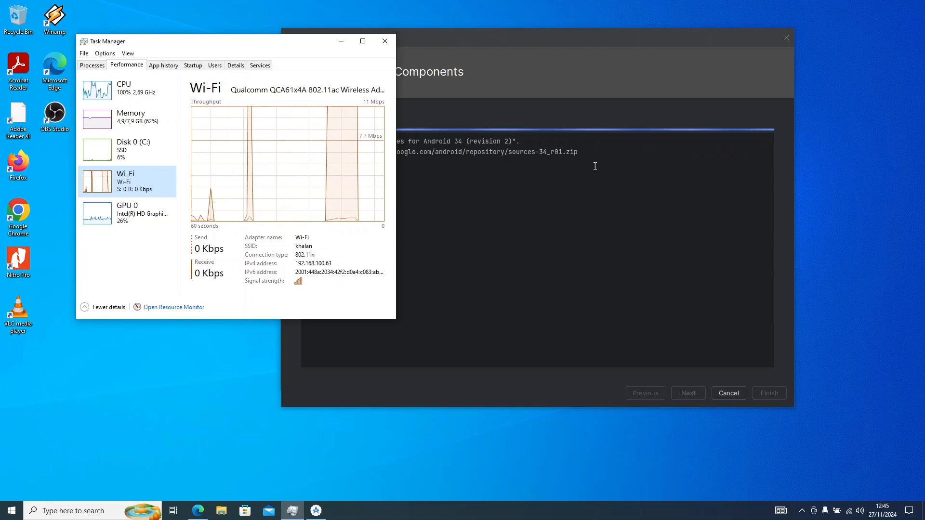
{"action": "left_click", "coordinate": [629, 153]}
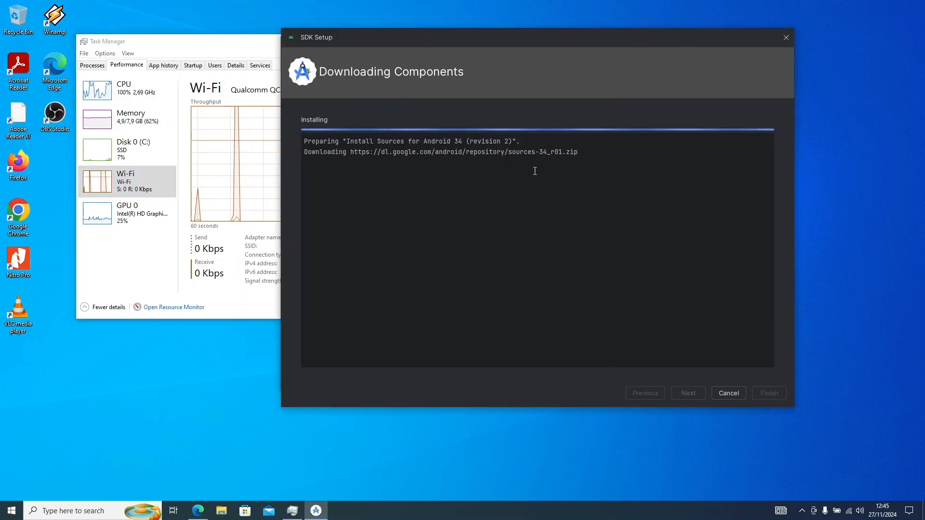
{"action": "left_click", "coordinate": [249, 300]}
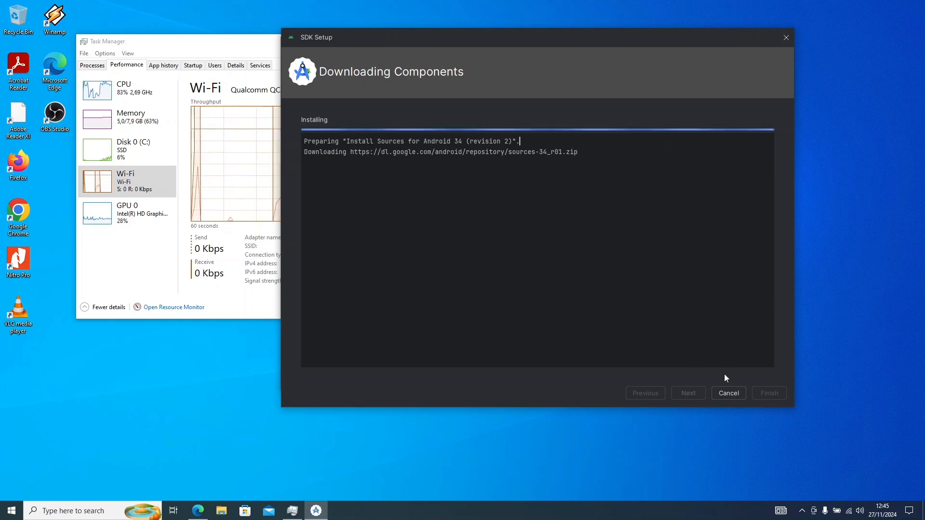
Cancel the running component download, close the setup and restart it to install the remaining Android SDK components.
{"action": "left_click", "coordinate": [730, 389]}
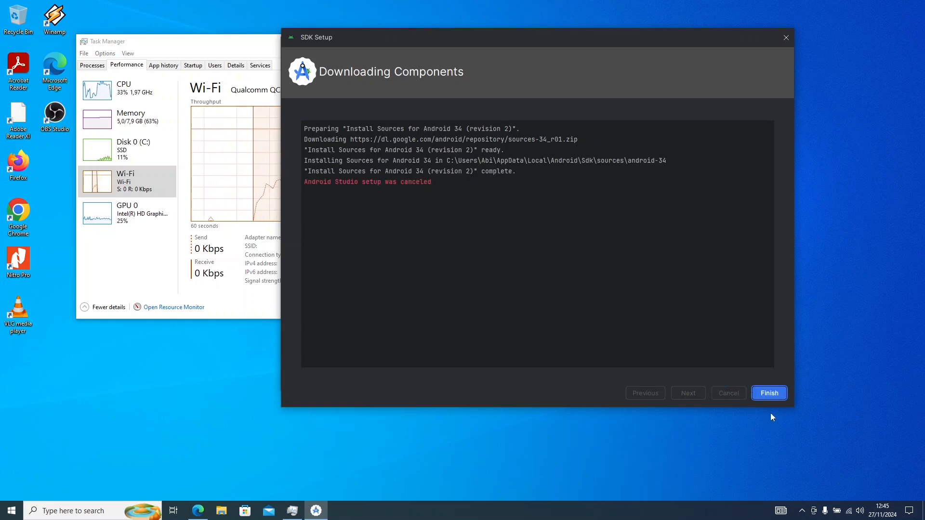
{"action": "left_click", "coordinate": [770, 393]}
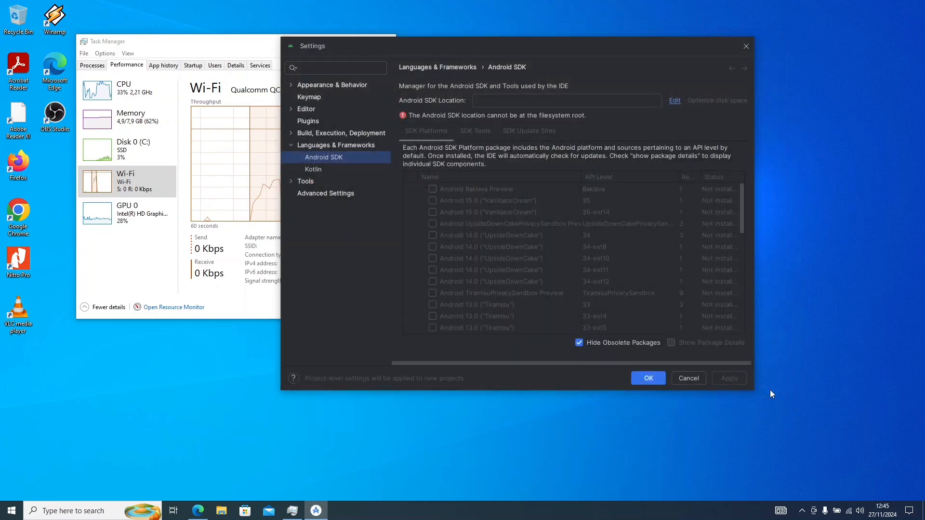
{"action": "left_click", "coordinate": [674, 98]}
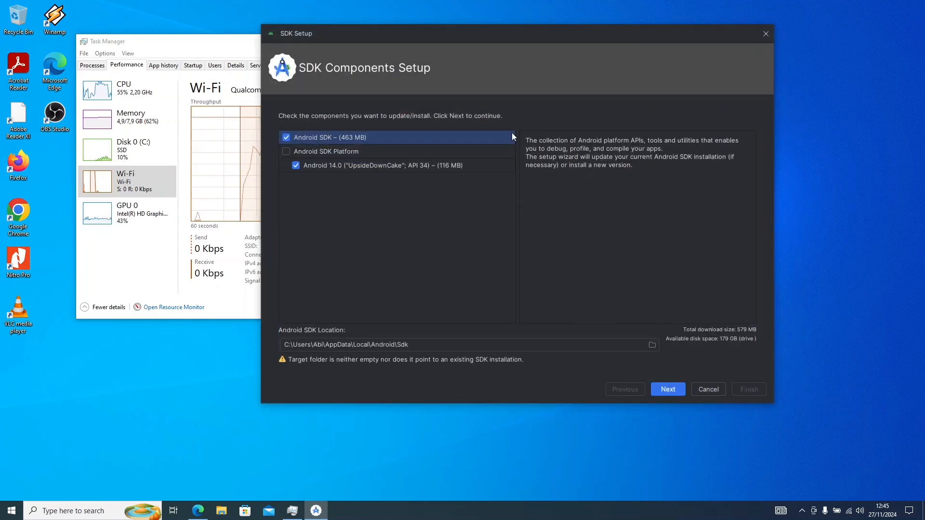
{"action": "left_click", "coordinate": [666, 391]}
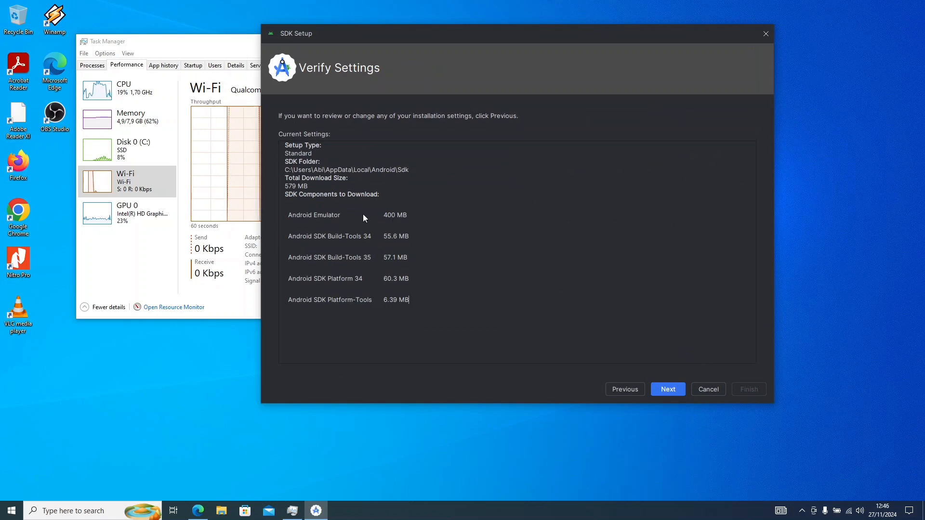
{"action": "left_click", "coordinate": [669, 390]}
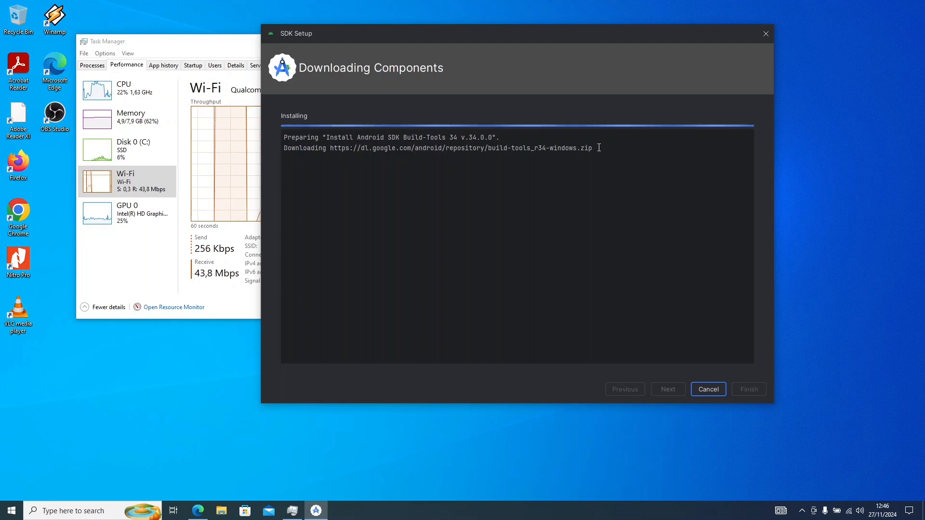
Monitor the Wi-Fi throughput and download log until the remaining components are installed, and finish the SDK setup.
{"action": "left_click_drag", "start_coordinate": [512, 33], "coordinate": [568, 30]}
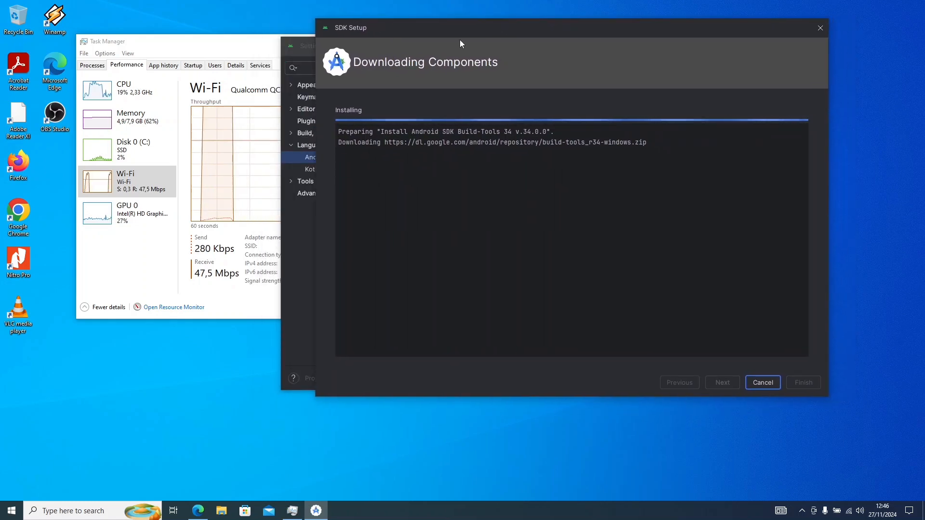
{"action": "left_click", "coordinate": [208, 279]}
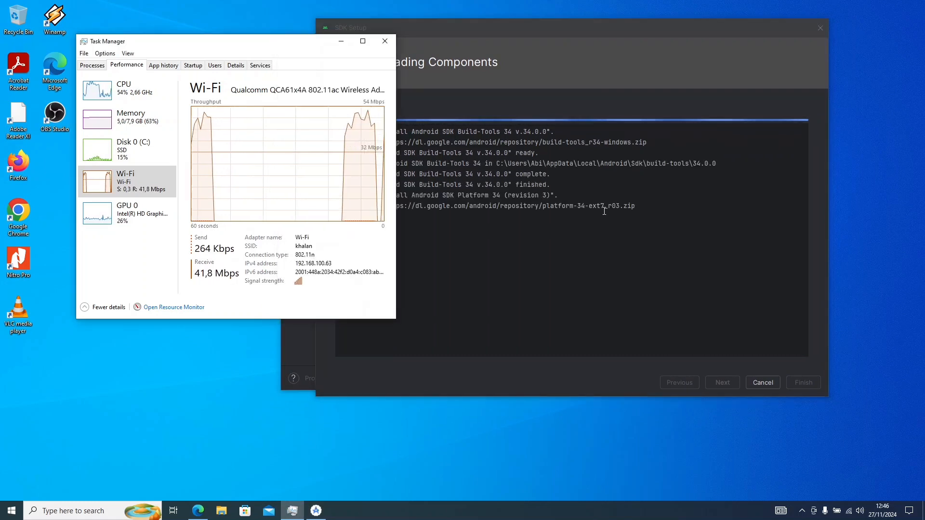
{"action": "left_click", "coordinate": [613, 202]}
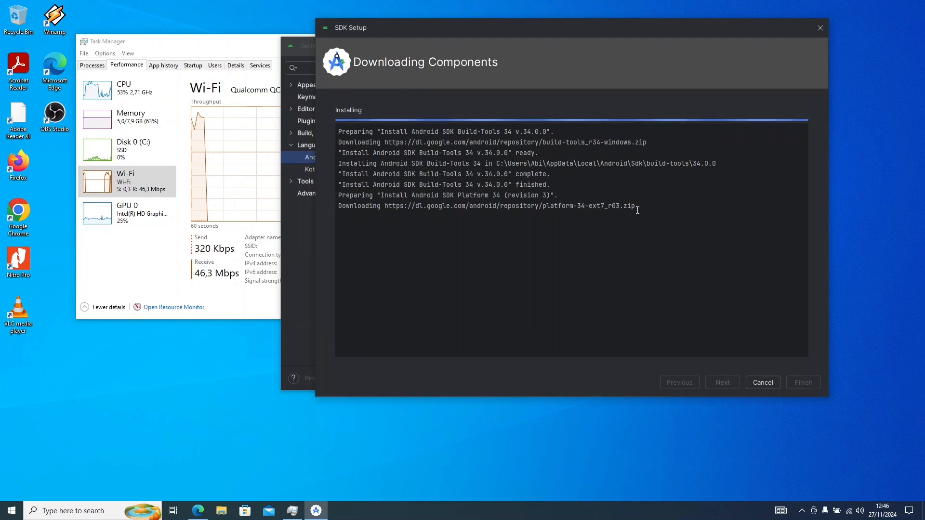
{"action": "left_click", "coordinate": [639, 208]}
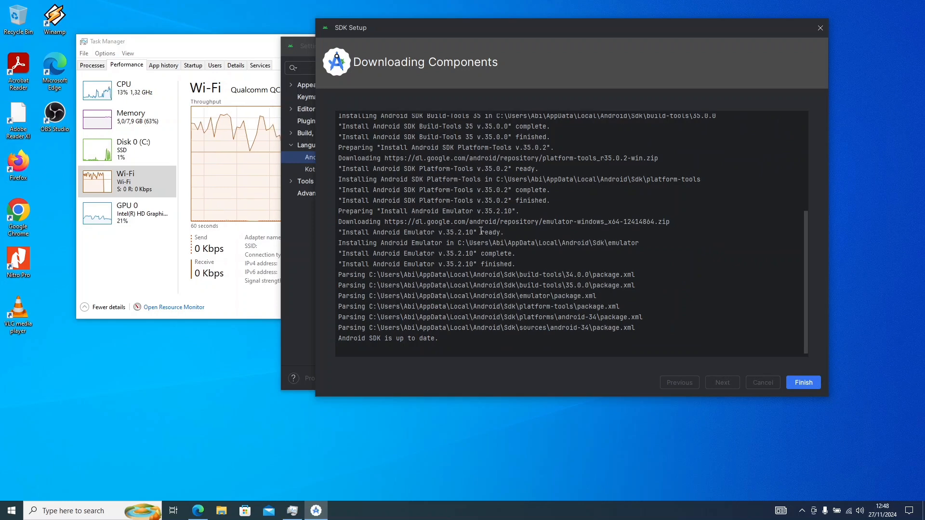
{"action": "left_click", "coordinate": [802, 382]}
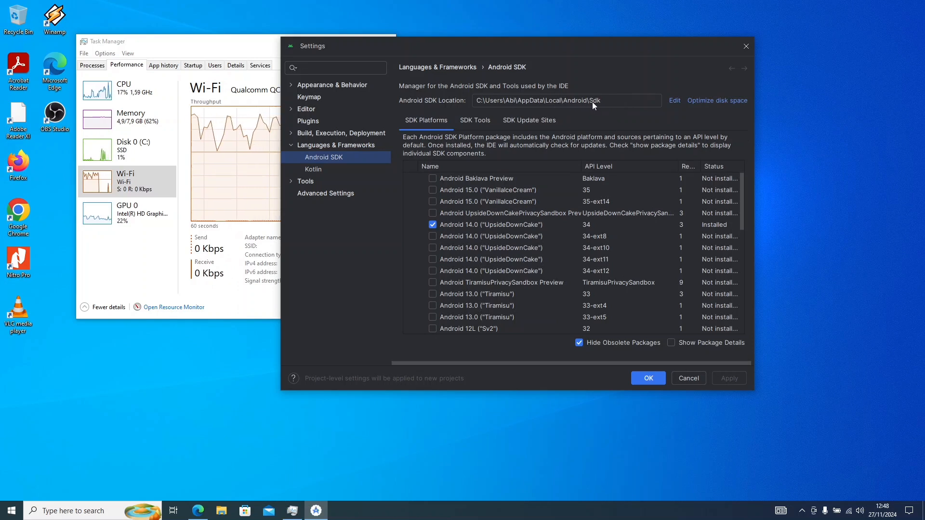
Look through the available SDK platforms in the Android SDK settings and accept the settings to return to the welcome screen.
{"action": "mouse_move", "coordinate": [741, 184]}
{"action": "left_mouse_down"}
{"action": "mouse_move", "coordinate": [744, 273]}
{"action": "mouse_move", "coordinate": [742, 178]}
{"action": "left_mouse_up"}
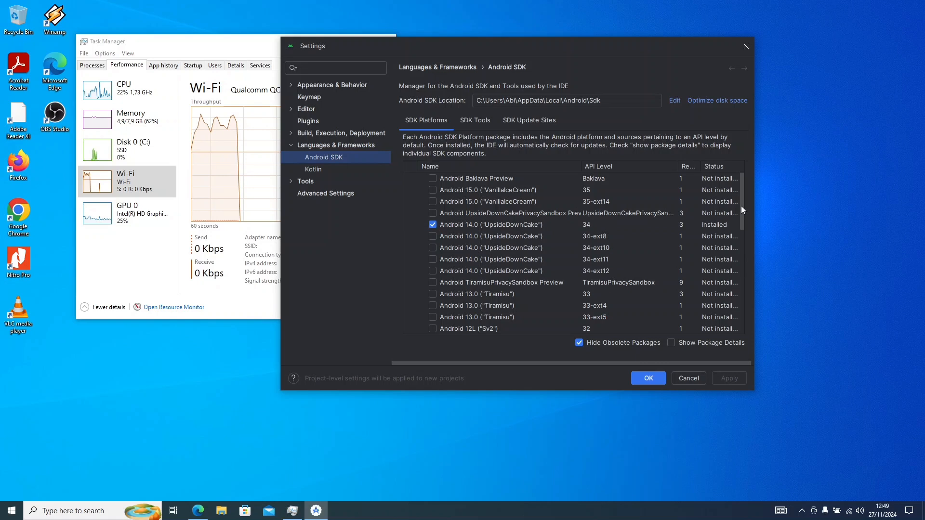
{"action": "left_click_drag", "start_coordinate": [741, 206], "coordinate": [741, 183]}
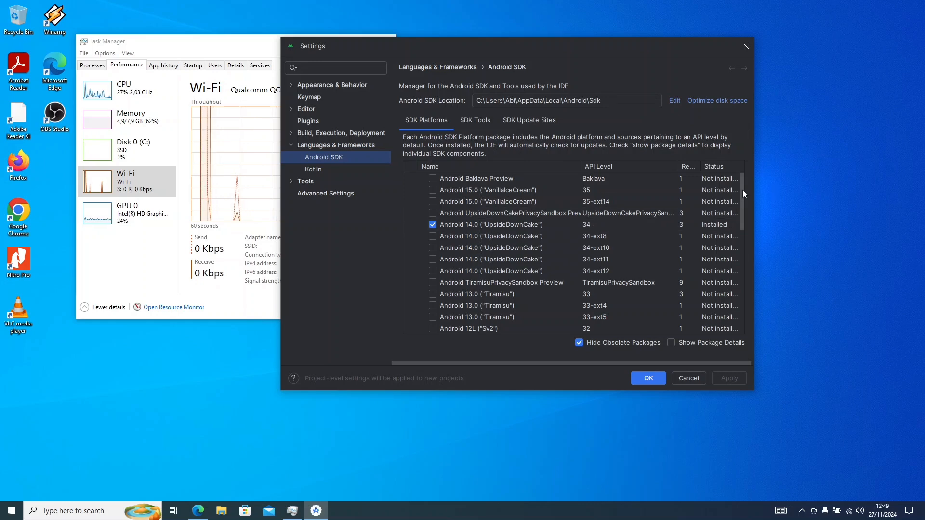
{"action": "left_click_drag", "start_coordinate": [742, 189], "coordinate": [745, 239]}
{"action": "scroll", "coordinate": [578, 265], "scroll_direction": "up", "scroll_amount": 5}
{"action": "left_click", "coordinate": [648, 379]}
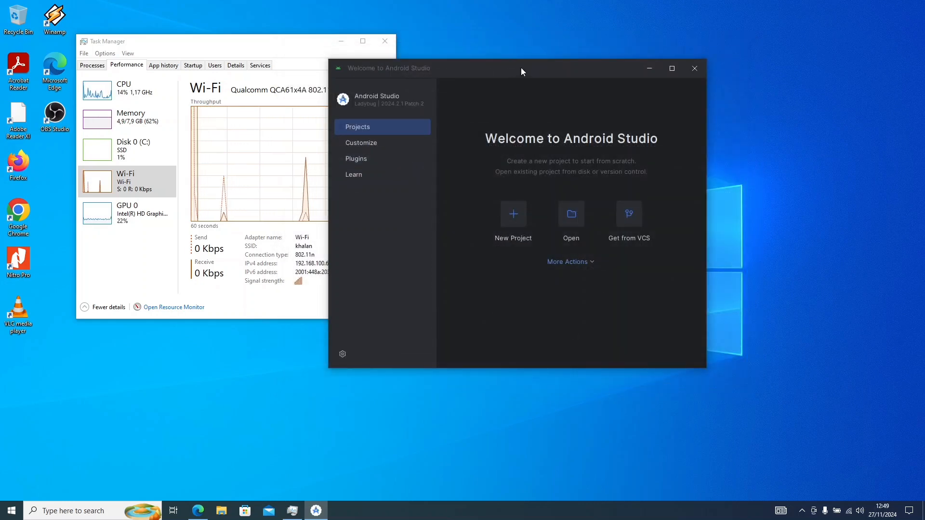
Minimize Task Manager and reposition the welcome window nearer the middle of the desktop.
{"action": "left_click_drag", "start_coordinate": [522, 68], "coordinate": [505, 77]}
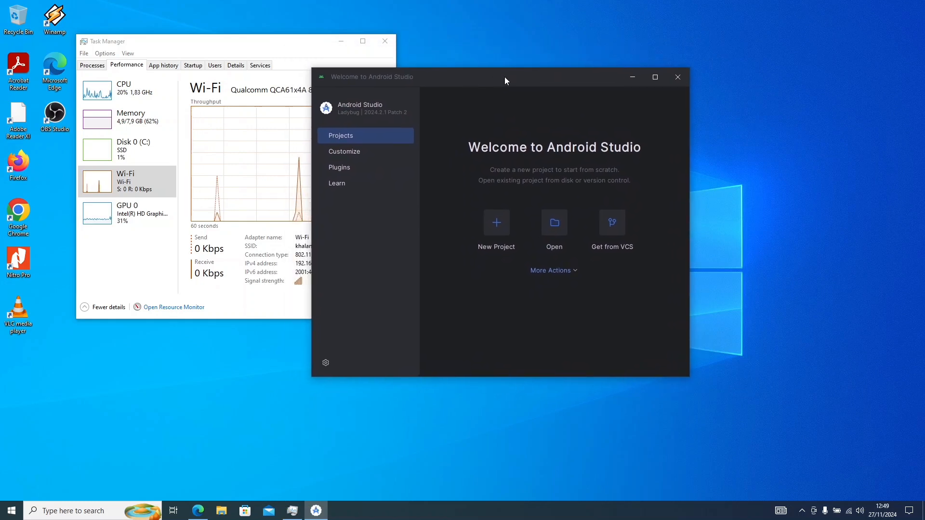
{"action": "left_click", "coordinate": [344, 44]}
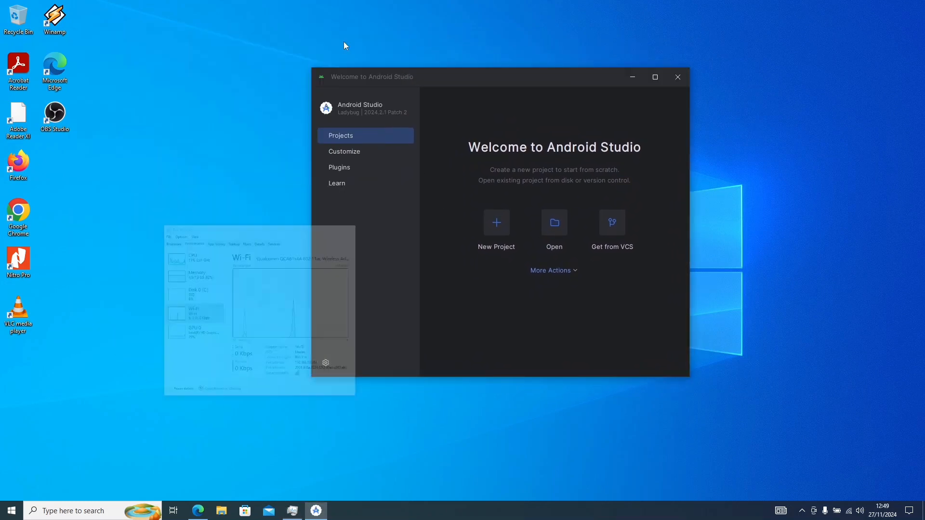
{"action": "left_click_drag", "start_coordinate": [516, 76], "coordinate": [457, 67]}
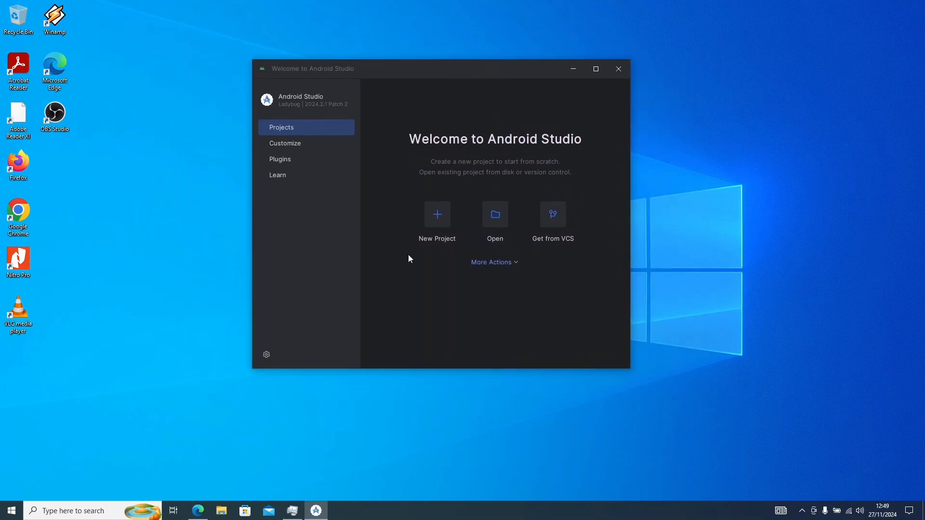
{"action": "left_click", "coordinate": [292, 512]}
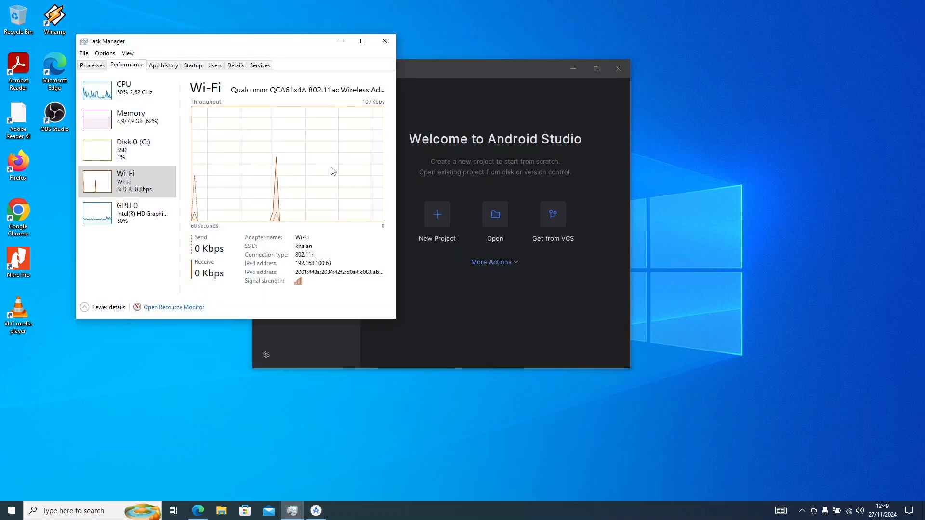
{"action": "left_click", "coordinate": [341, 41]}
{"action": "left_click_drag", "start_coordinate": [454, 66], "coordinate": [469, 77]}
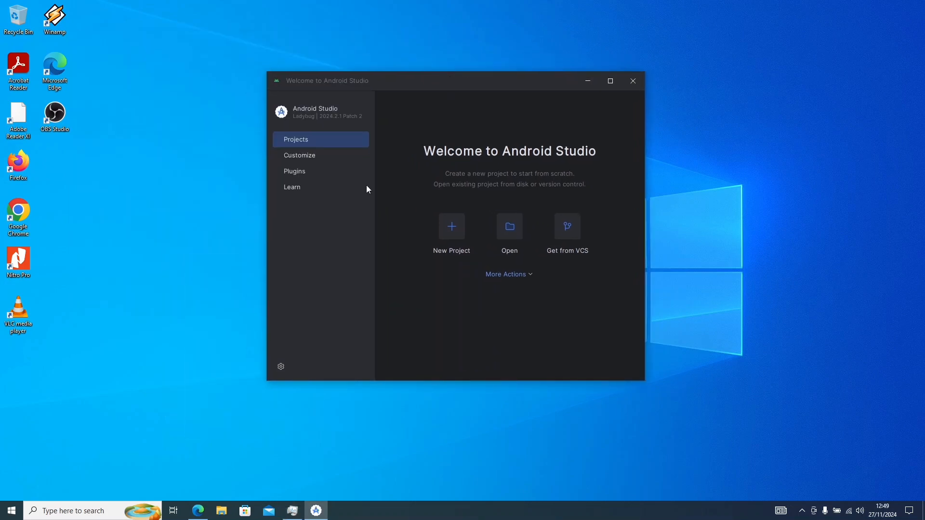
View the Customize, Plugins and Learn pages of the welcome screen and return to Projects.
{"action": "left_click", "coordinate": [332, 156]}
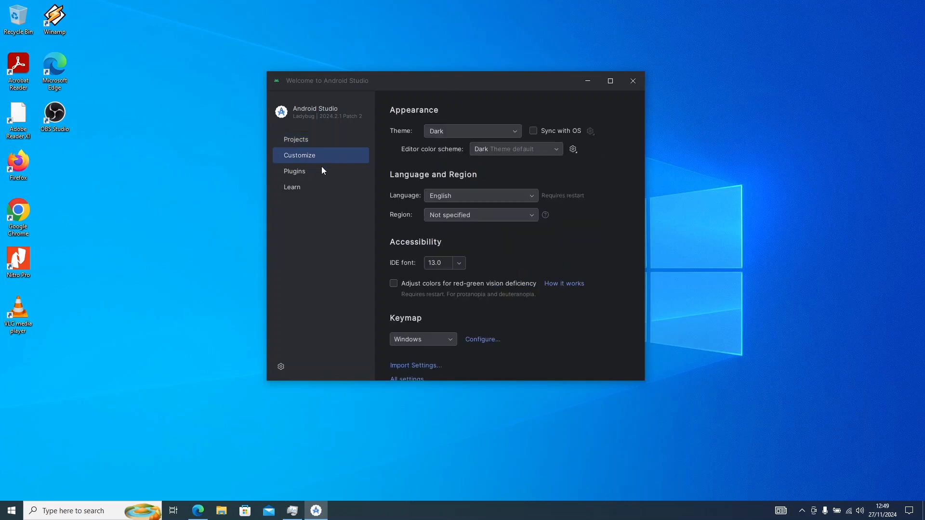
{"action": "left_click", "coordinate": [322, 169]}
{"action": "left_click", "coordinate": [321, 189]}
{"action": "left_click", "coordinate": [324, 138]}
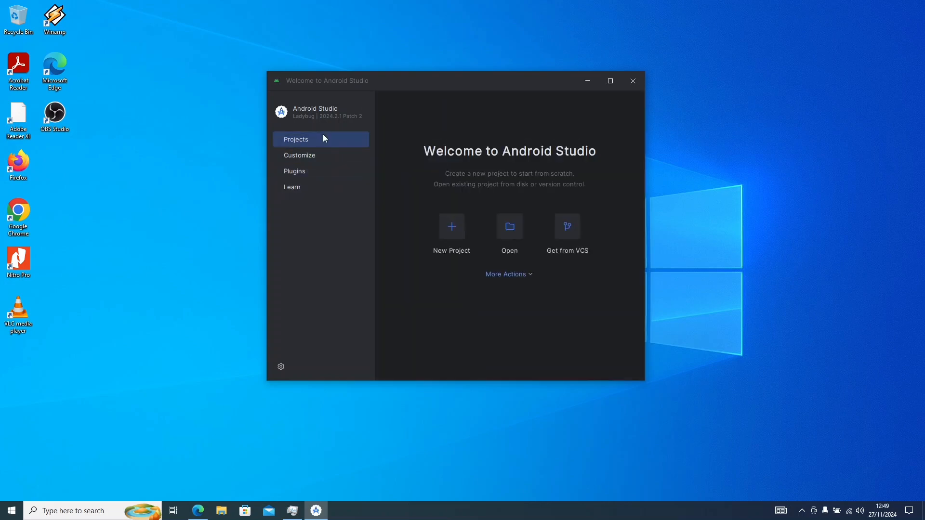